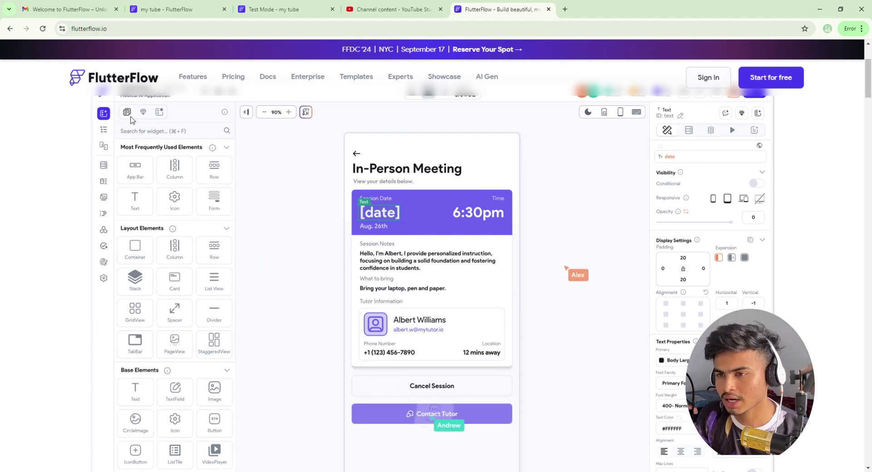
Step: Look through the FlutterFlow home page, examining the builder preview and the visual building, logic and custom code features
scroll(132, 119, up, 1)
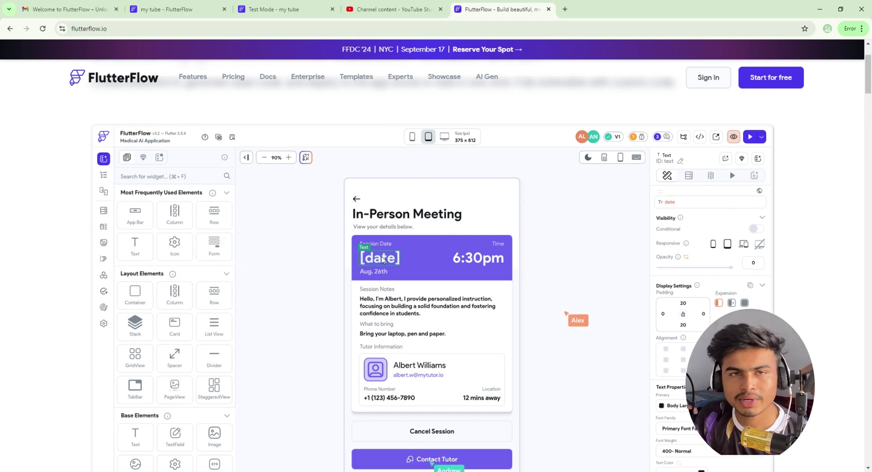
scroll(385, 254, down, 2)
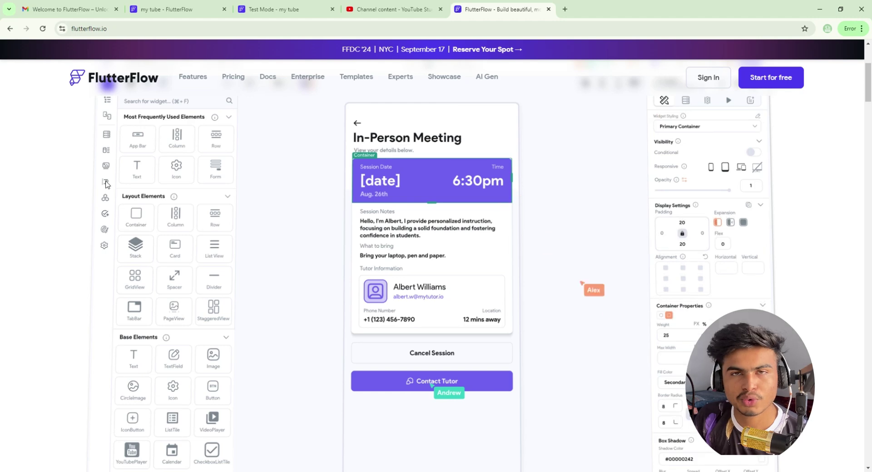
scroll(327, 228, down, 2)
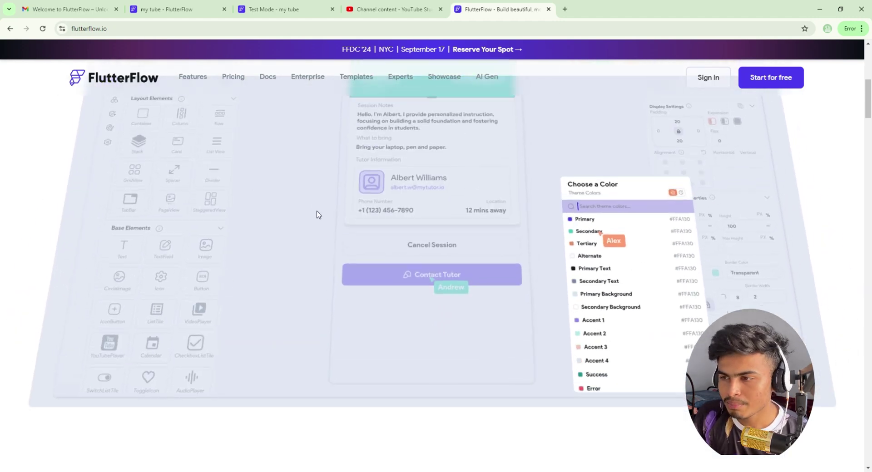
scroll(230, 220, up, 2)
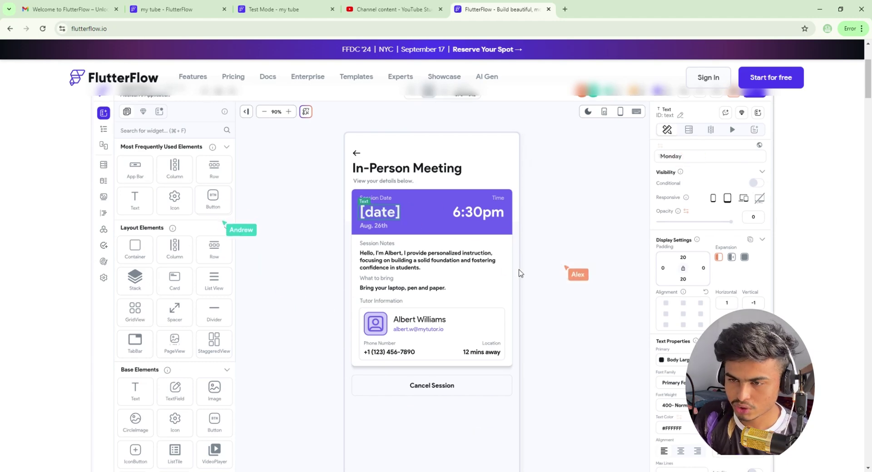
scroll(616, 225, down, 1)
scroll(600, 236, down, 5)
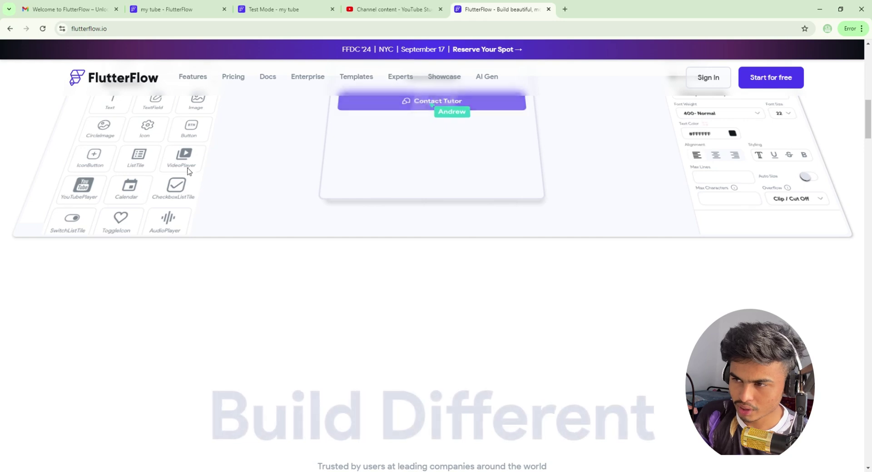
scroll(230, 218, down, 15)
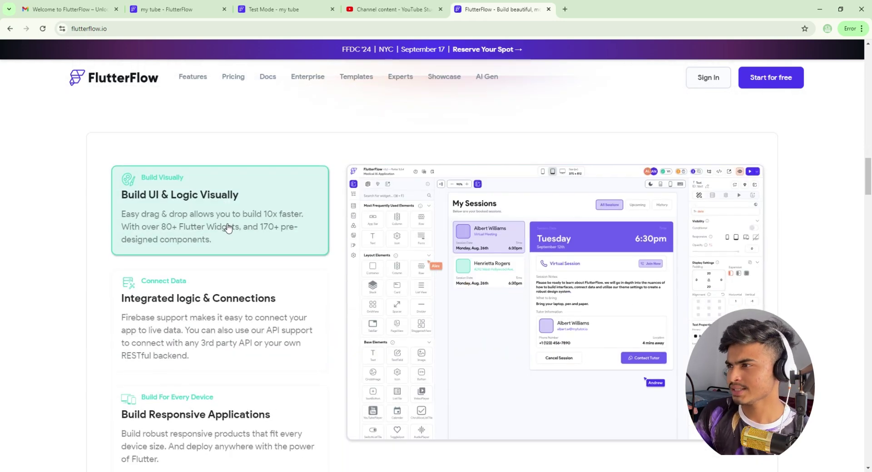
scroll(218, 212, up, 3)
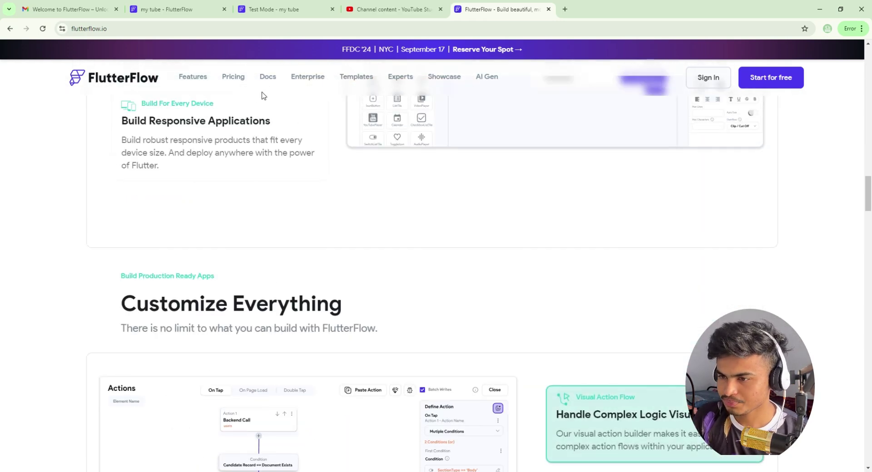
scroll(259, 177, down, 8)
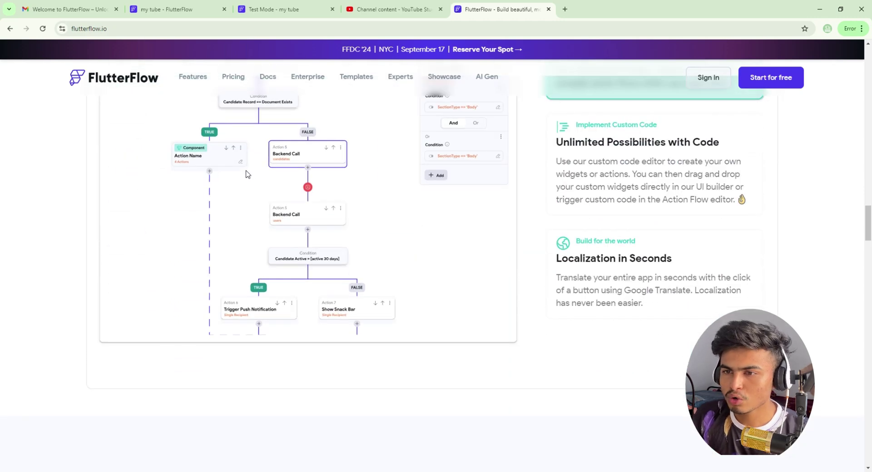
scroll(243, 177, down, 4)
scroll(244, 177, up, 4)
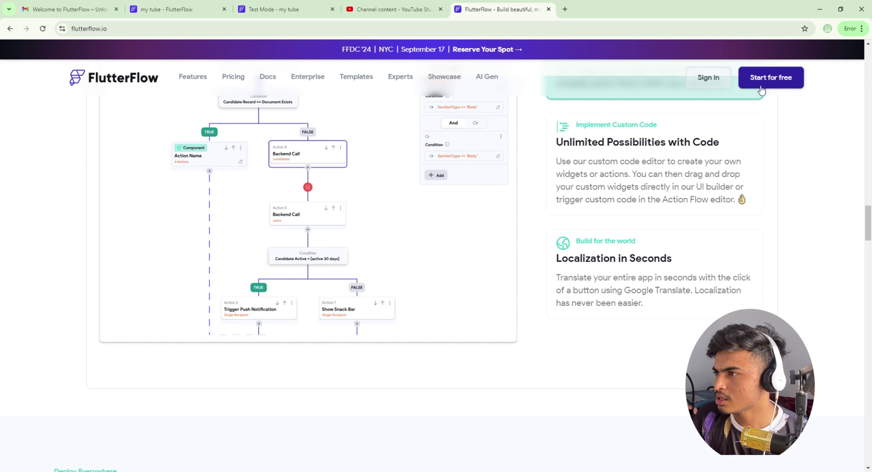
Step: Open the projects dashboard and start a new project named "my app"
click(708, 80)
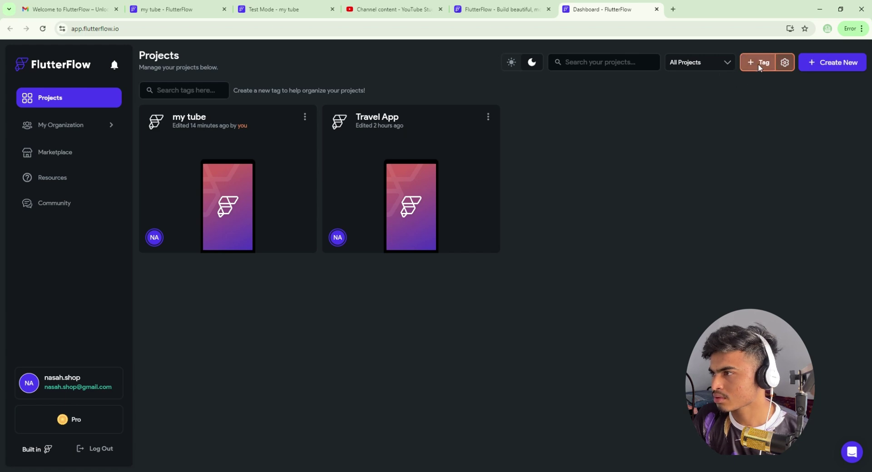
click(858, 69)
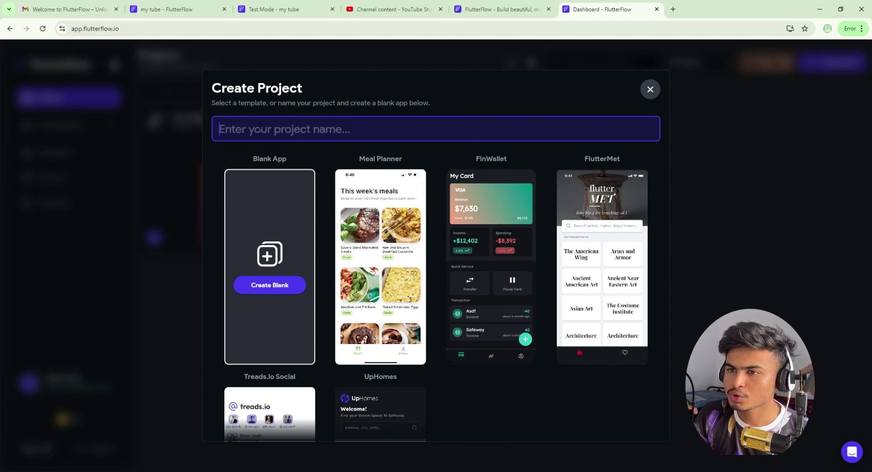
text(my app)
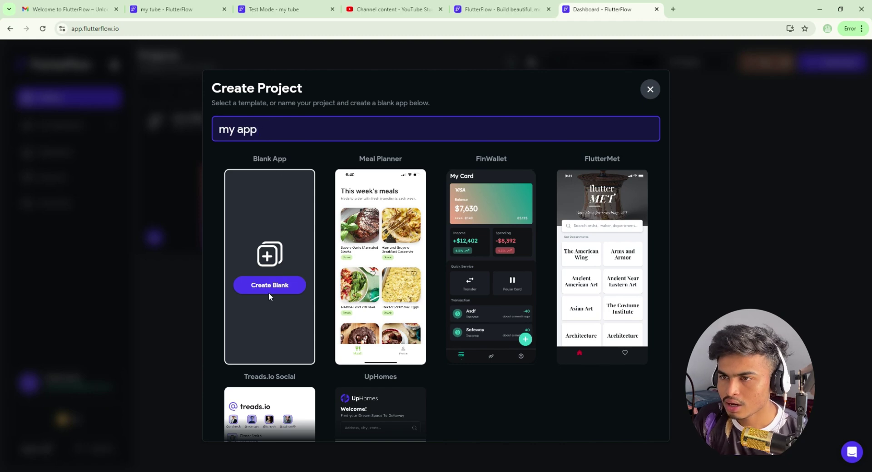
Step: Create the project as a Blank App and complete the setup with the Default theme, without connecting a Firebase project
mouse_move(369, 218)
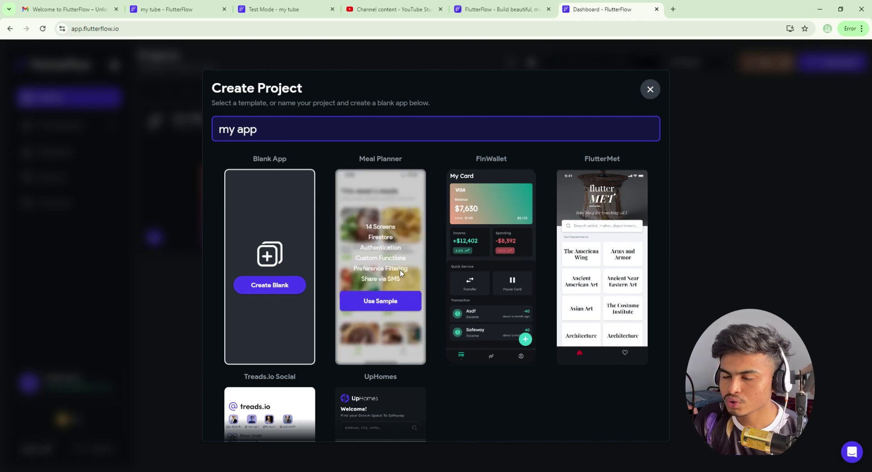
scroll(398, 273, down, 3)
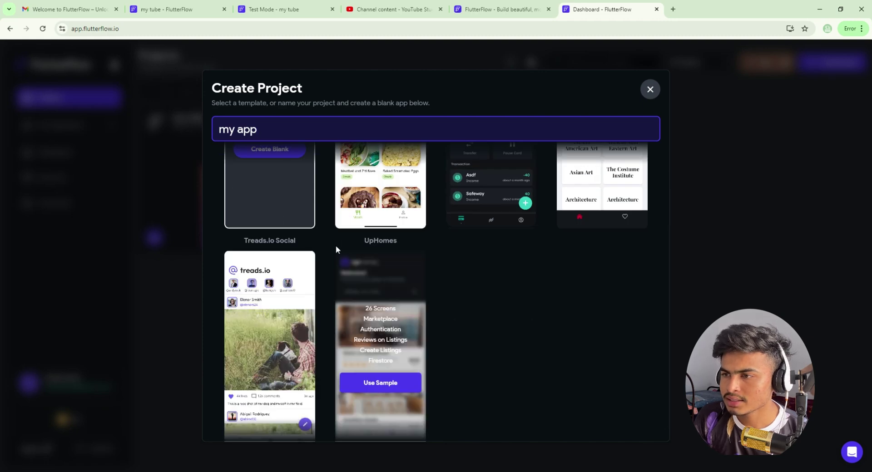
scroll(355, 249, up, 3)
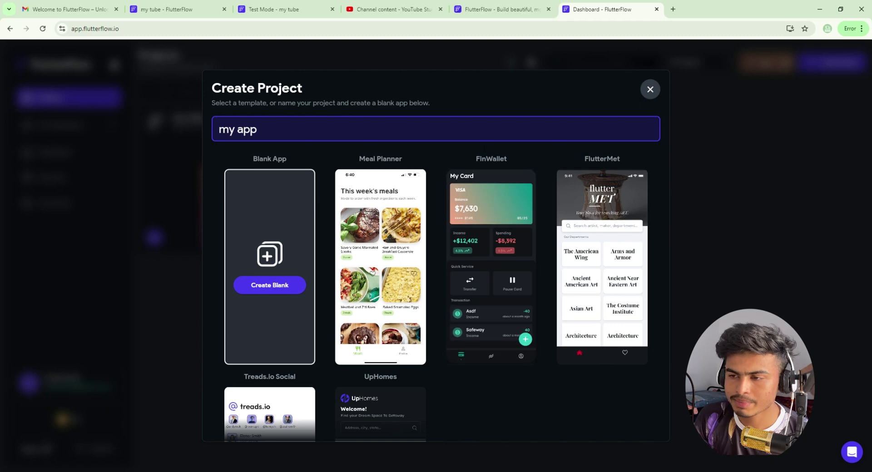
click(471, 162)
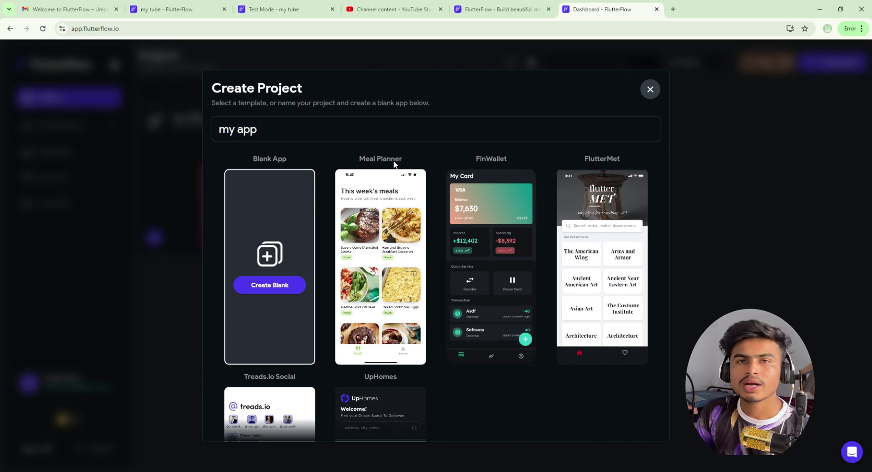
drag(268, 131, 186, 130)
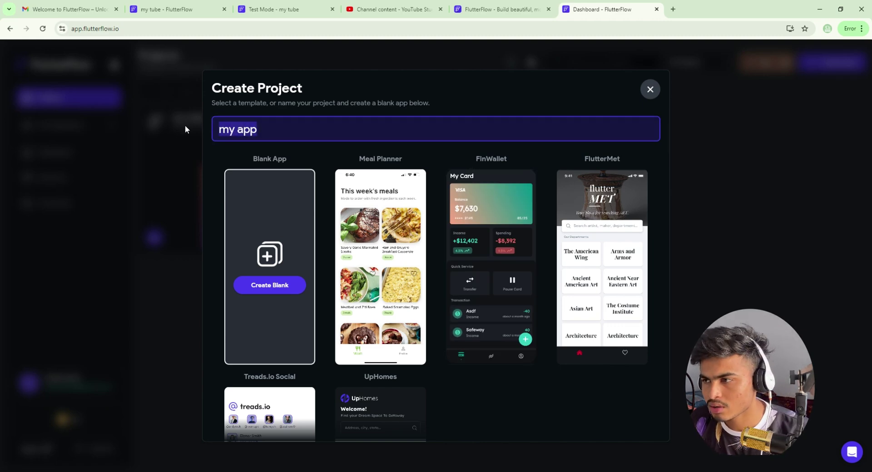
click(277, 135)
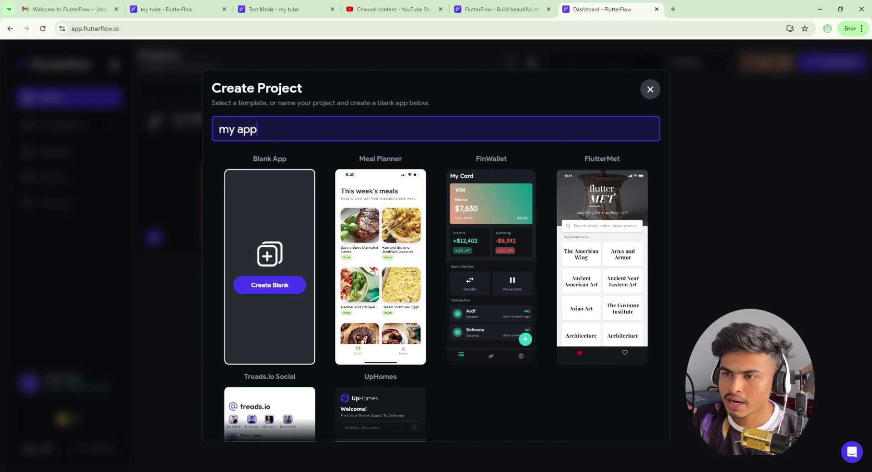
click(292, 290)
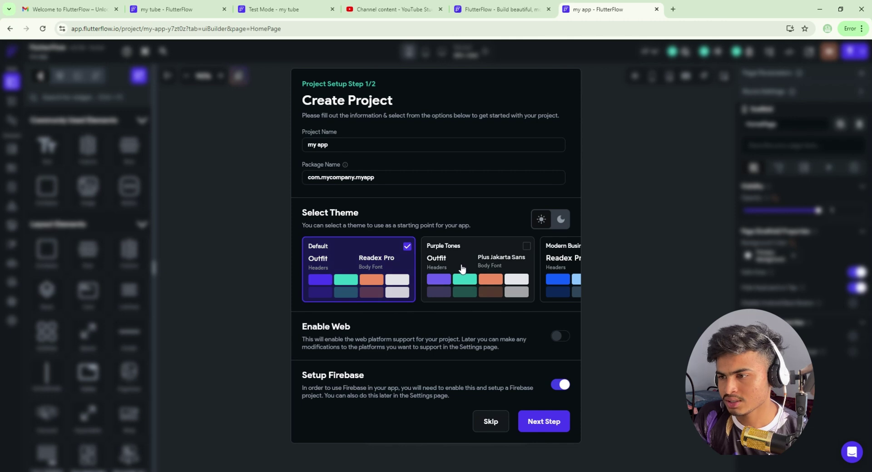
click(545, 429)
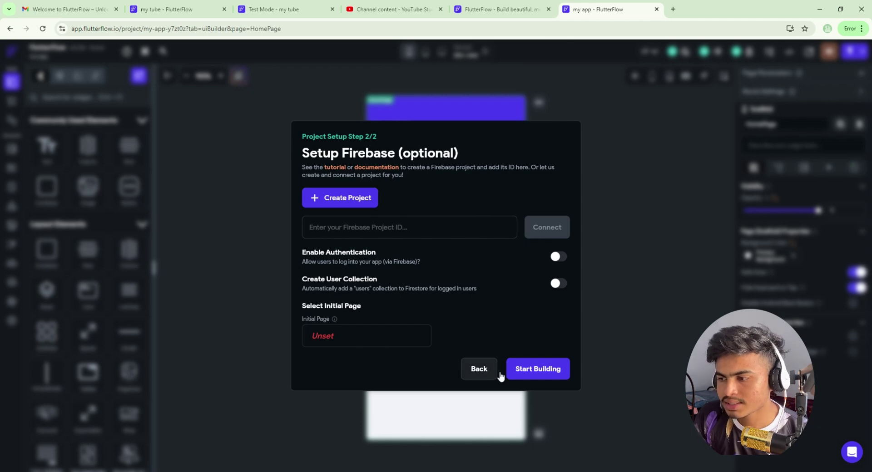
click(526, 371)
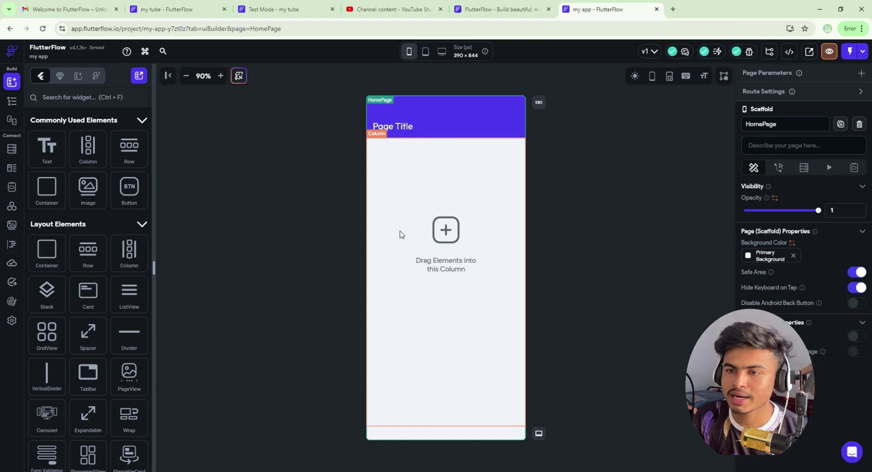
Step: Show the widget tree in place of the widget palette and inspect the HomePage on the canvas
click(18, 105)
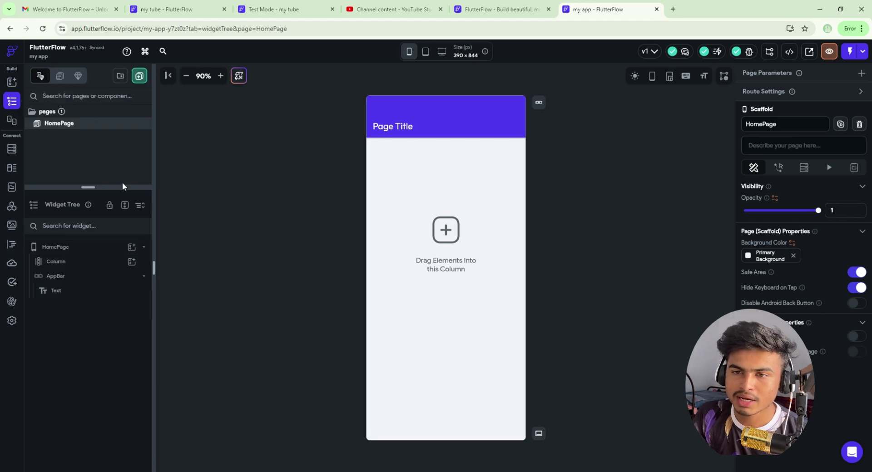
click(14, 84)
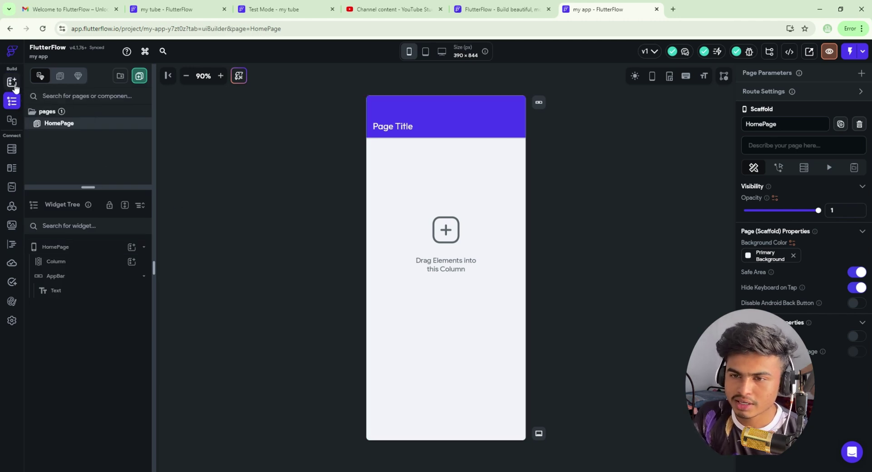
click(13, 83)
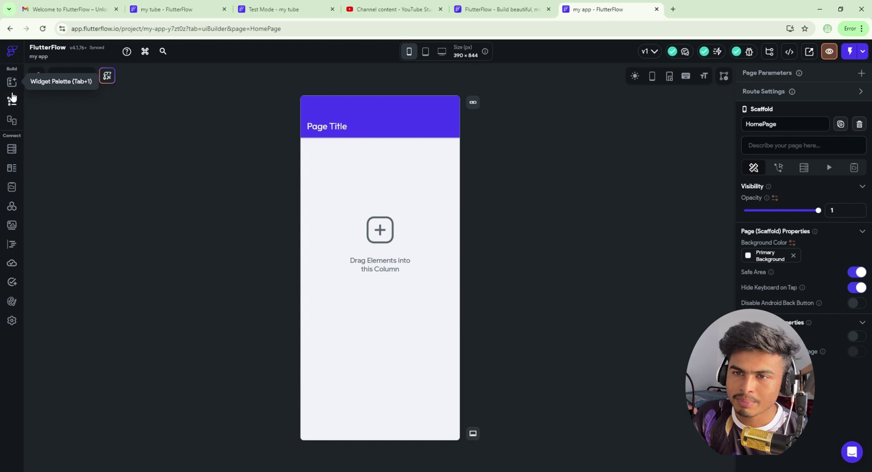
click(12, 101)
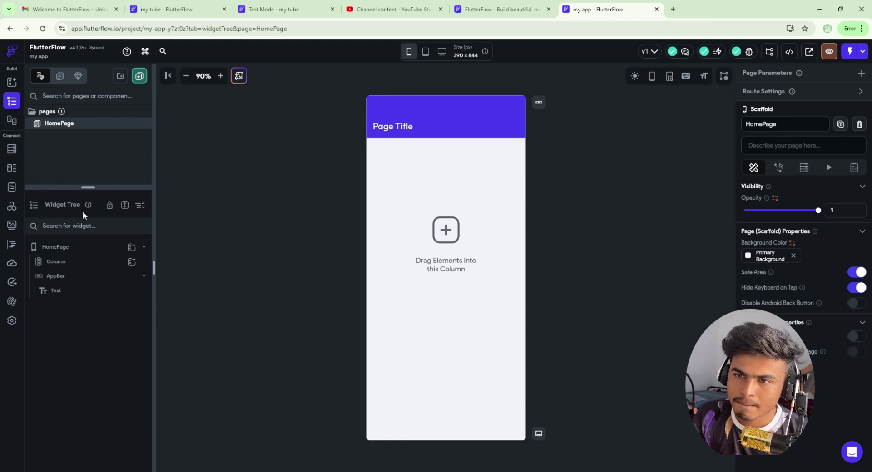
click(78, 249)
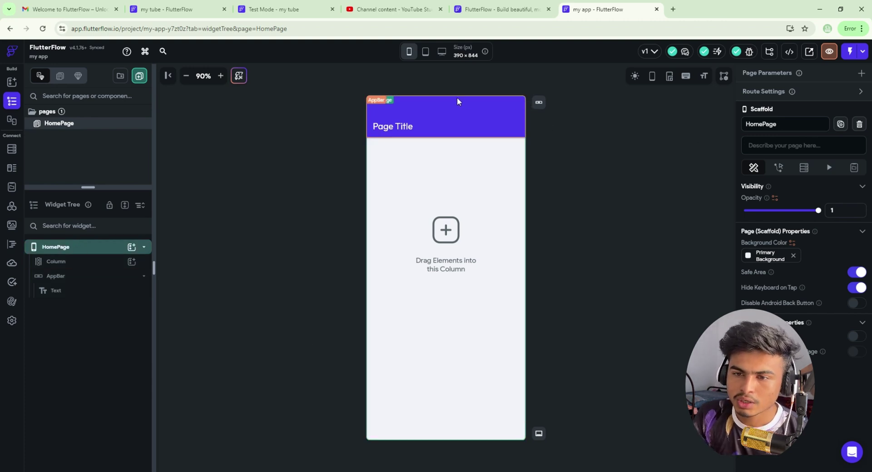
click(543, 425)
Step: Rename the HomePage entry in the widget tree to "myapp"
click(59, 248)
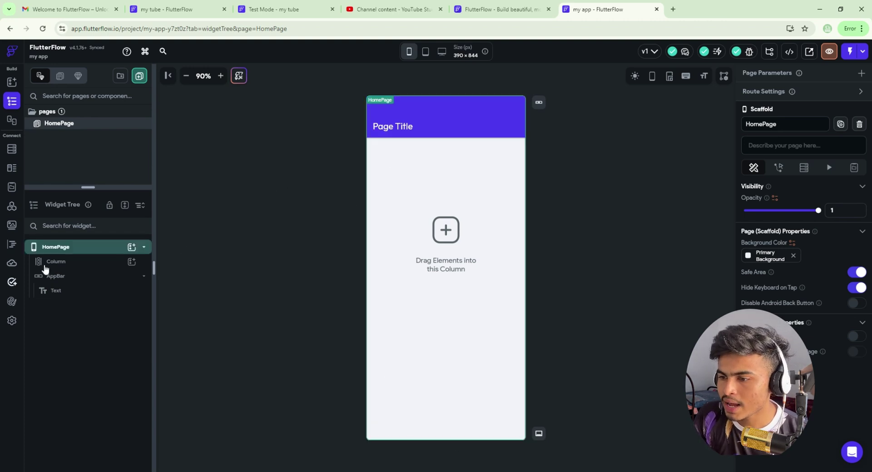
double_click(68, 249)
click(68, 251)
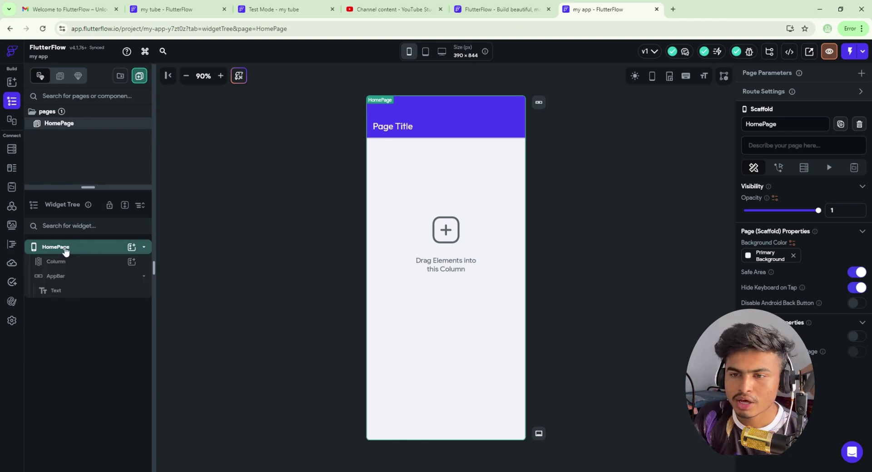
double_click(66, 250)
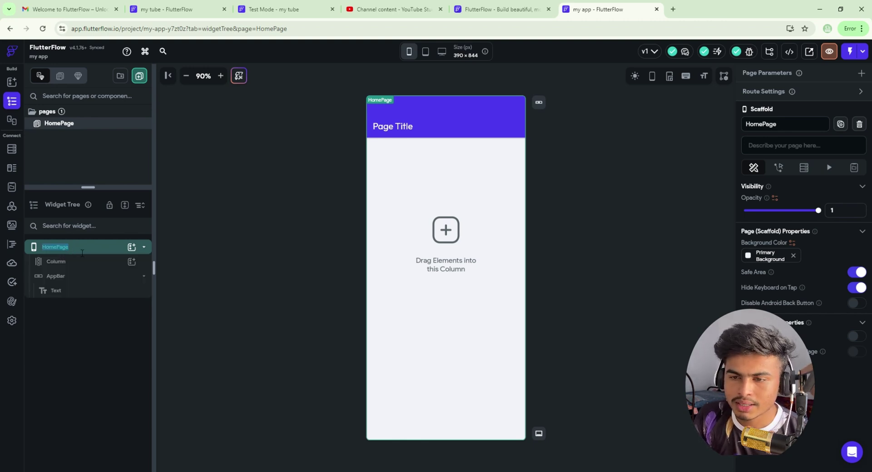
text(myapp)
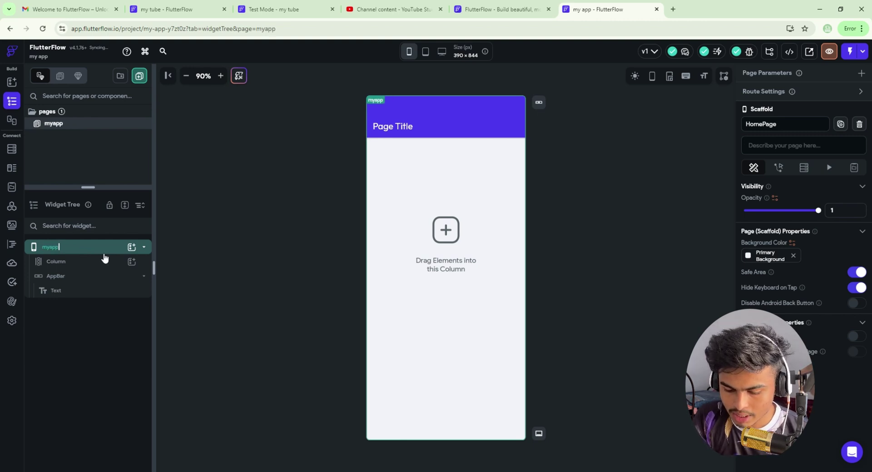
key(Return)
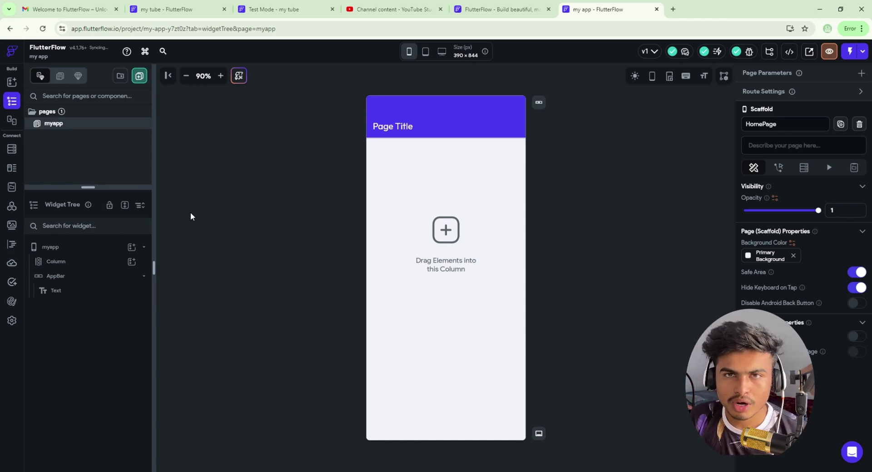
Step: Try to delete the myapp page from the widget tree
click(103, 247)
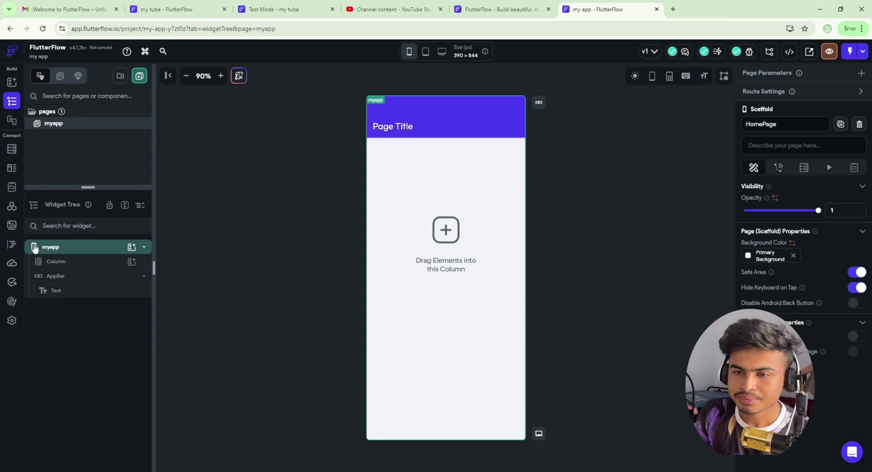
right_click(86, 255)
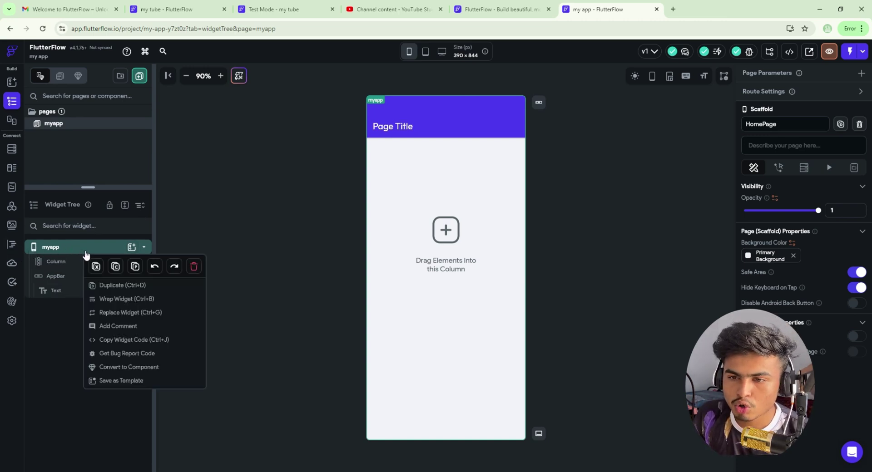
click(191, 267)
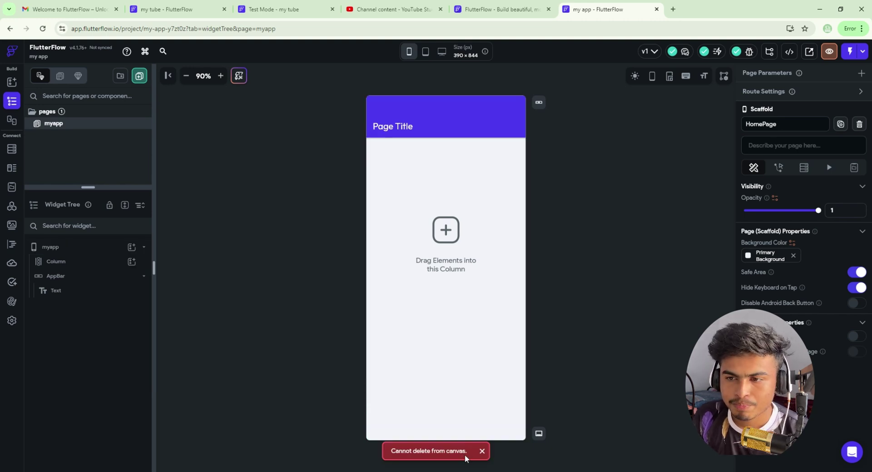
Step: Delete the Column and the AppBar from the myapp page in the widget tree
click(86, 262)
right_click(90, 263)
click(78, 263)
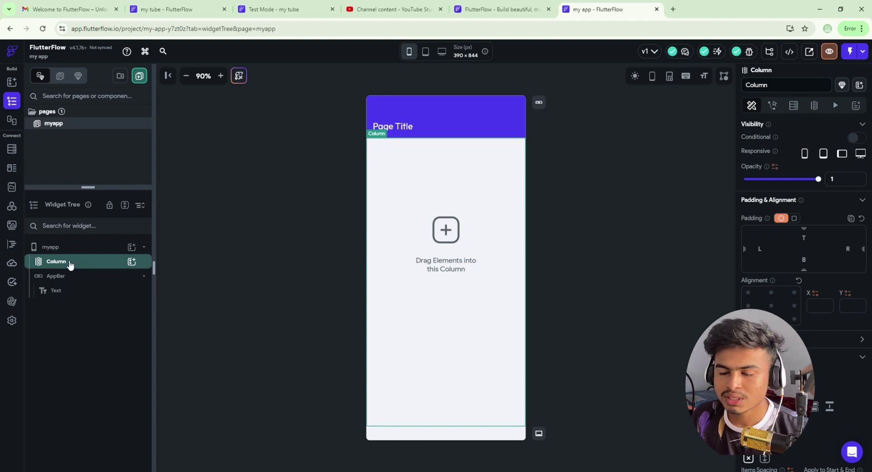
right_click(71, 266)
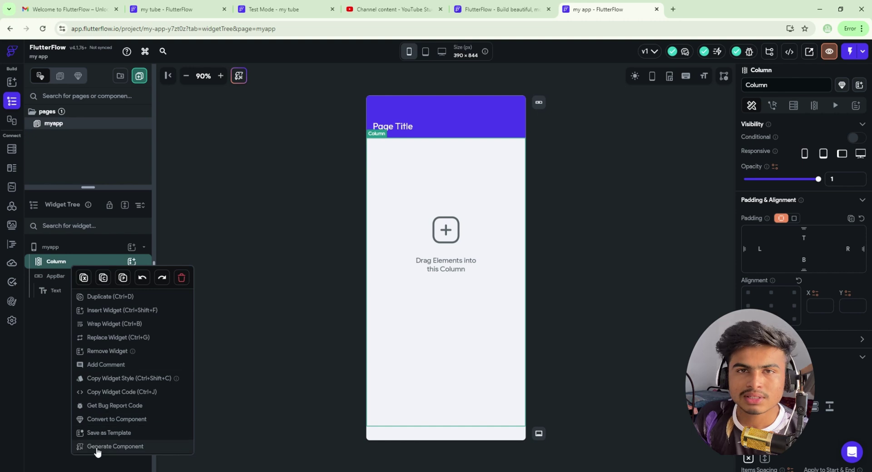
click(185, 278)
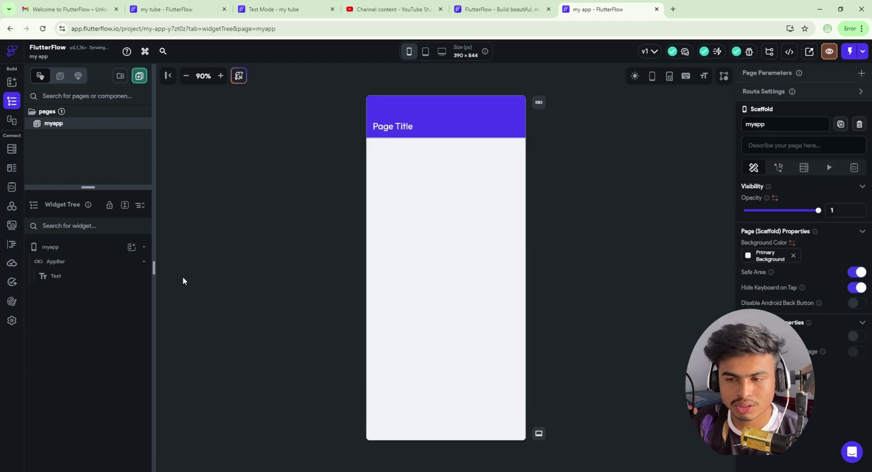
right_click(97, 270)
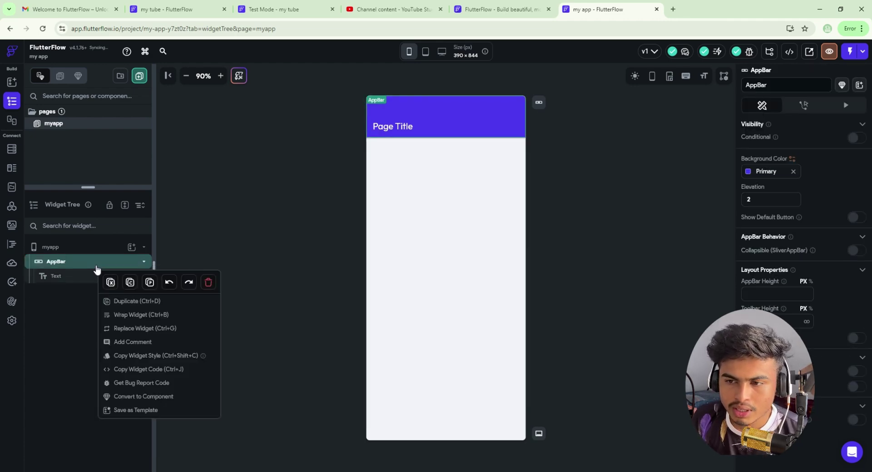
click(207, 284)
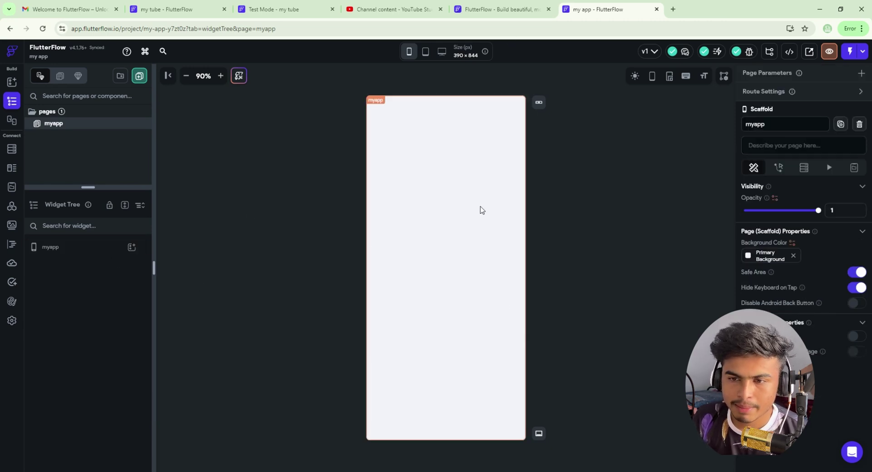
Step: Examine the widget palette, then the myapp page's widget tree entry and its name in the page properties
click(65, 250)
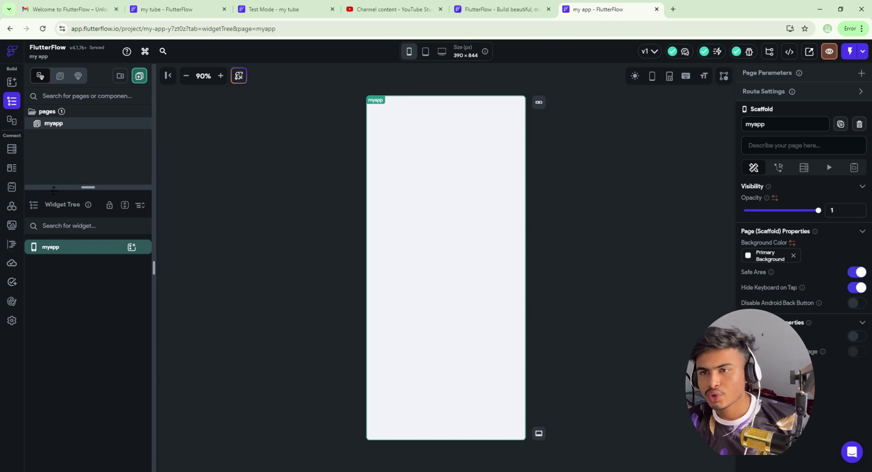
click(11, 86)
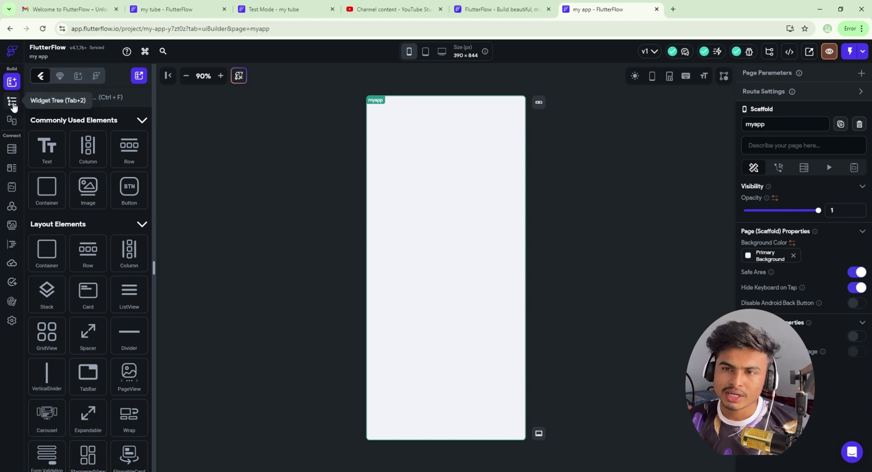
click(12, 105)
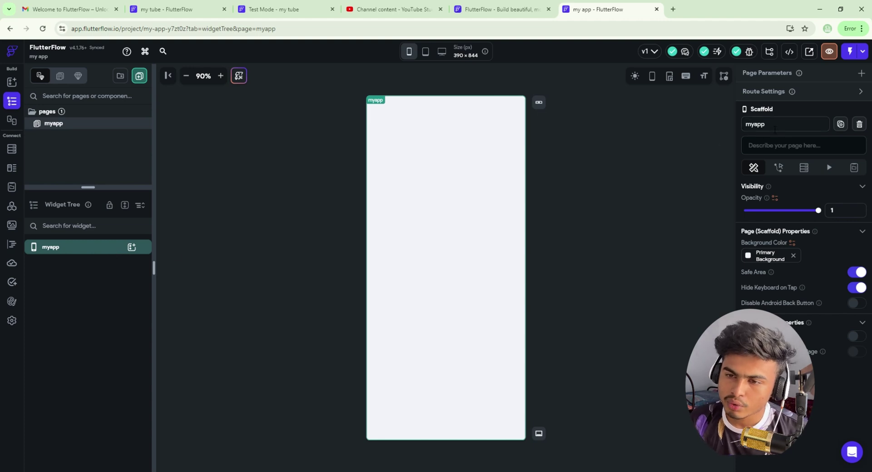
click(813, 129)
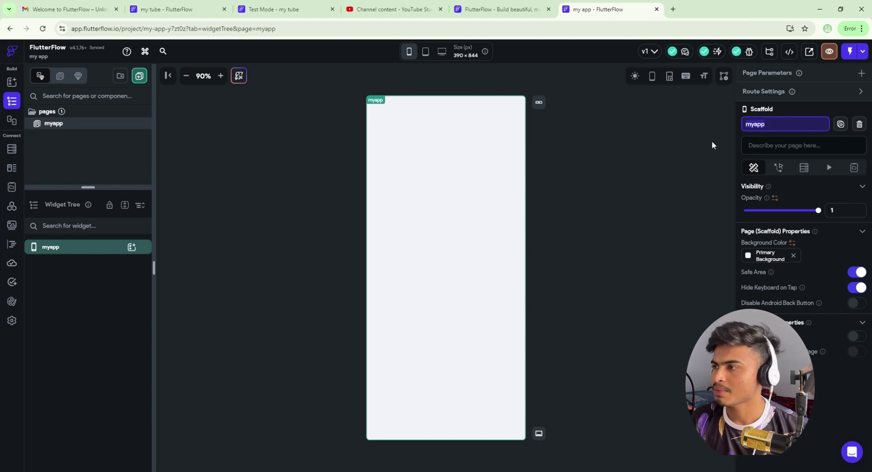
click(638, 179)
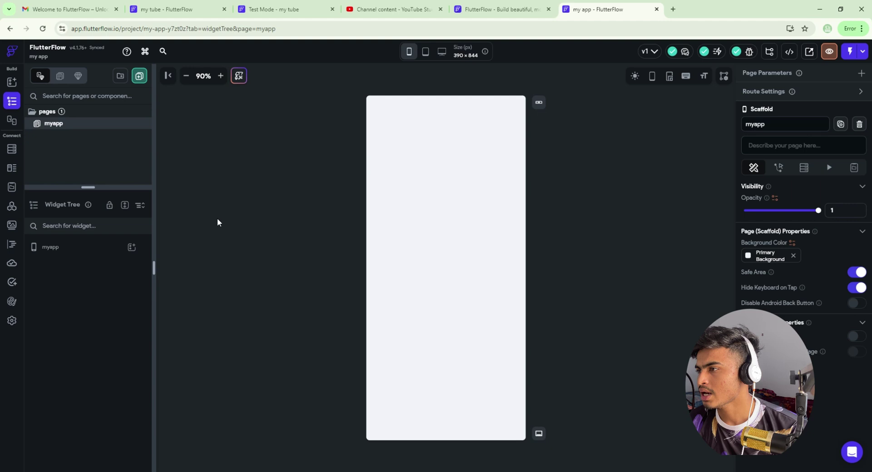
click(69, 249)
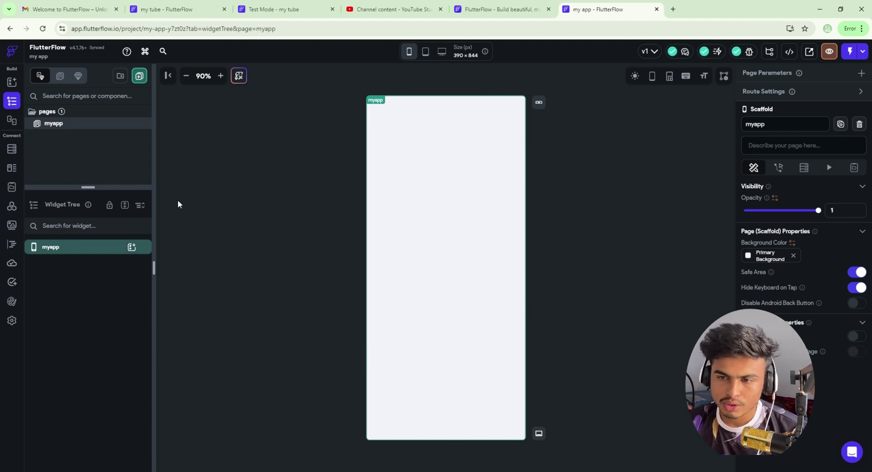
mouse_move(135, 53)
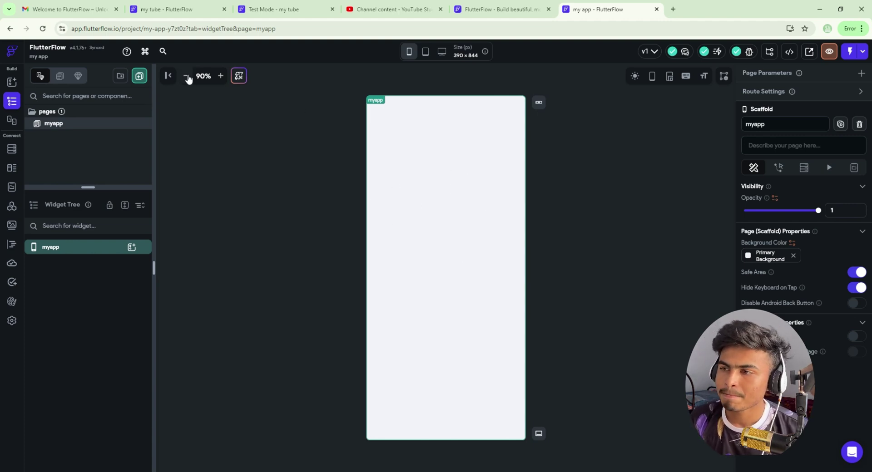
Step: Enlarge the canvas view of the myapp page to 200%
click(223, 78)
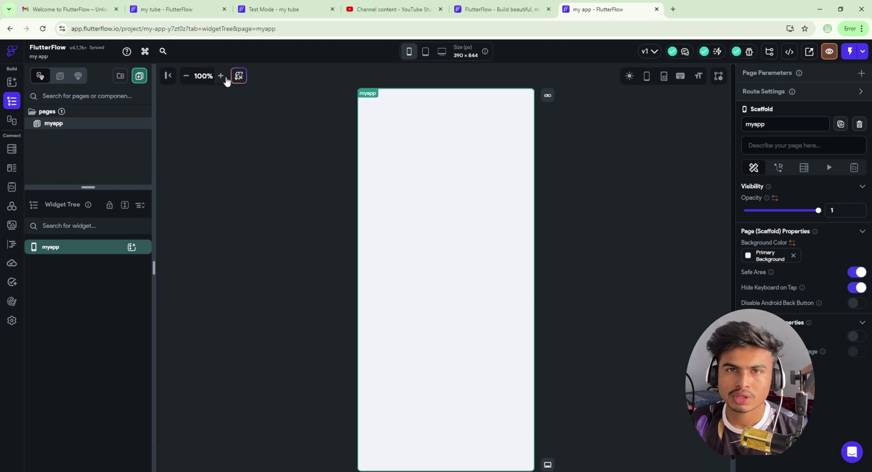
click(222, 76)
click(221, 76)
click(221, 76)
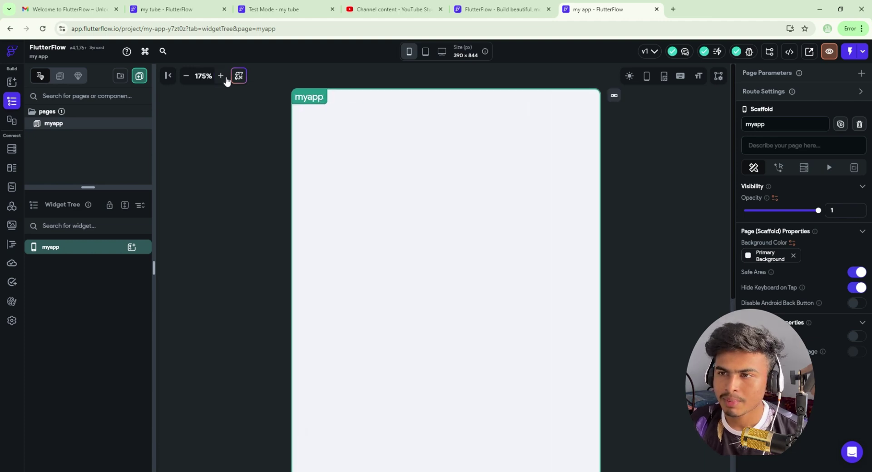
click(221, 77)
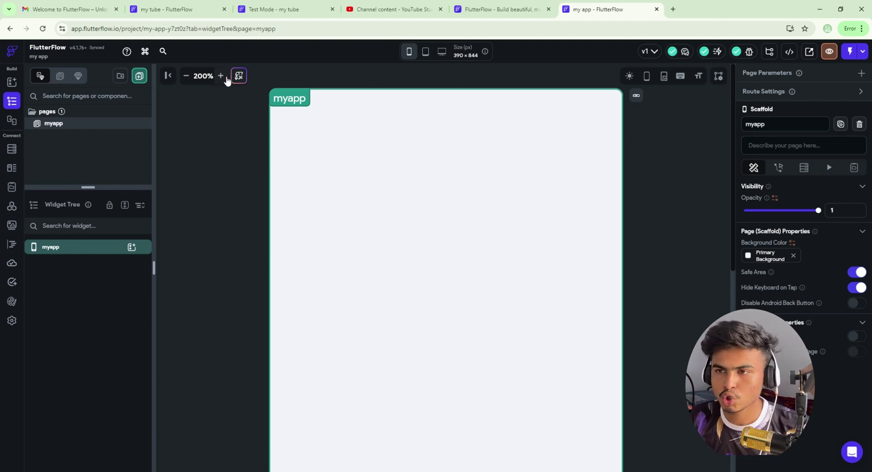
Step: Reduce the canvas view of the myapp page to 25%
click(186, 76)
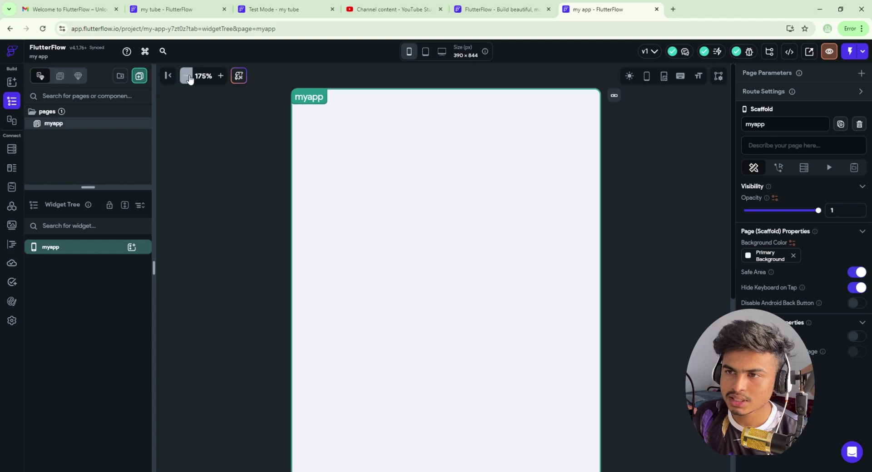
click(186, 76)
click(187, 75)
click(186, 76)
click(186, 76)
click(186, 76)
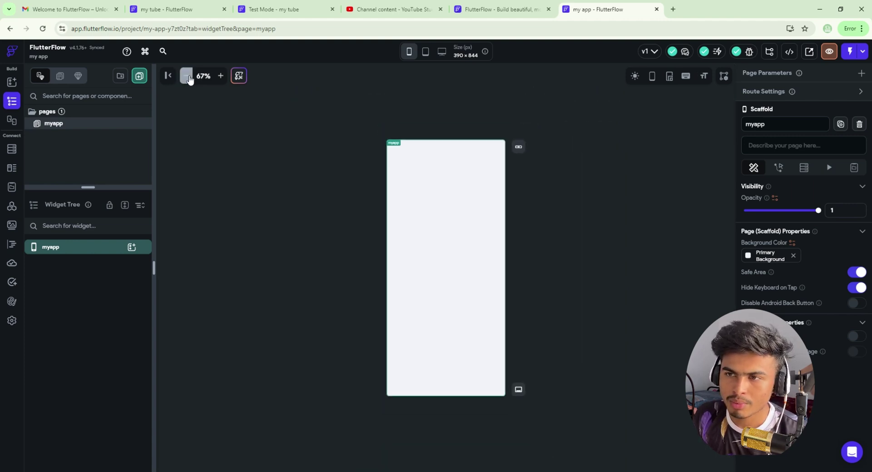
click(186, 75)
click(186, 76)
click(187, 76)
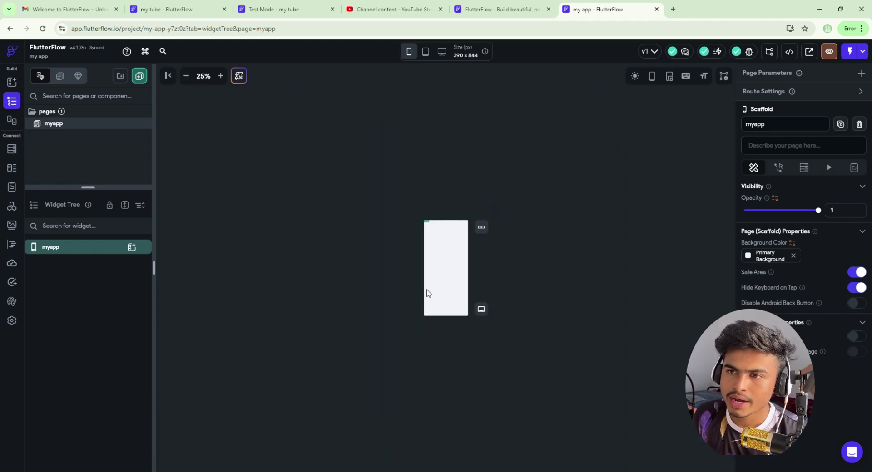
Step: Bring the canvas view of the myapp page back up to 100%
click(221, 76)
click(221, 75)
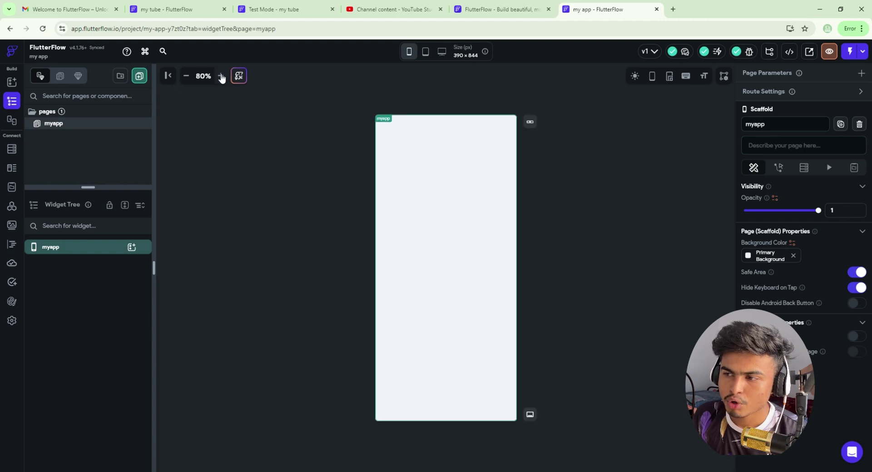
click(221, 76)
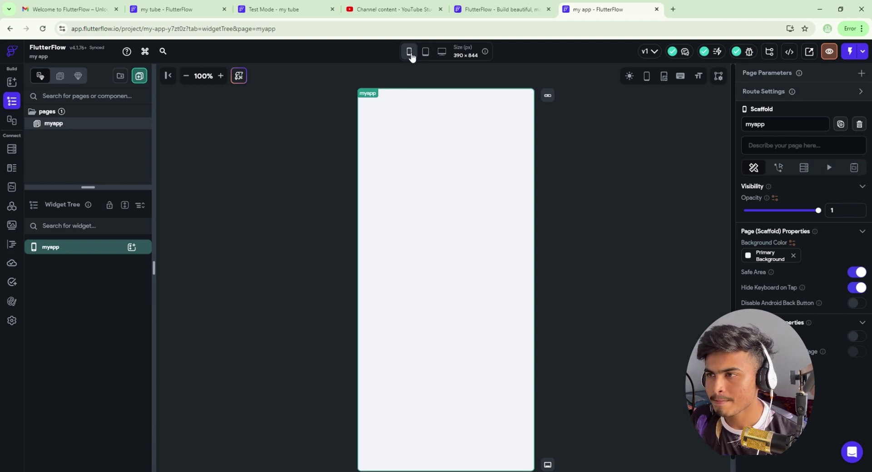
Step: Preview the myapp page at tablet and desktop canvas sizes, and return to the phone size
click(425, 53)
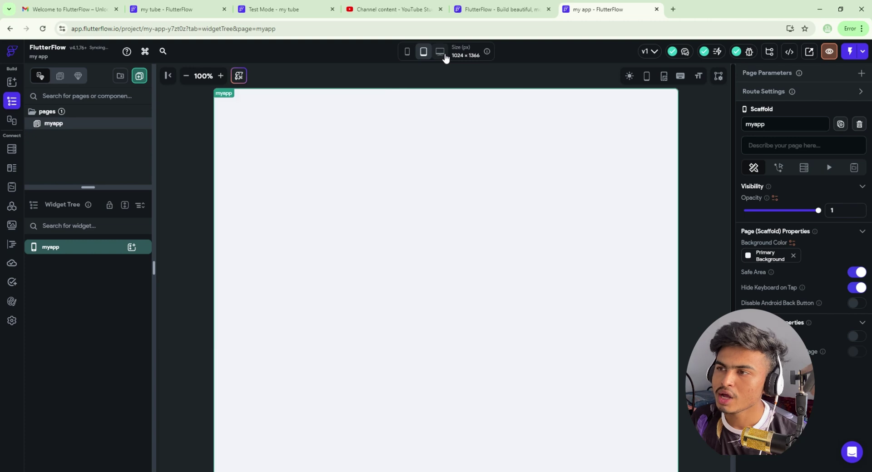
click(442, 53)
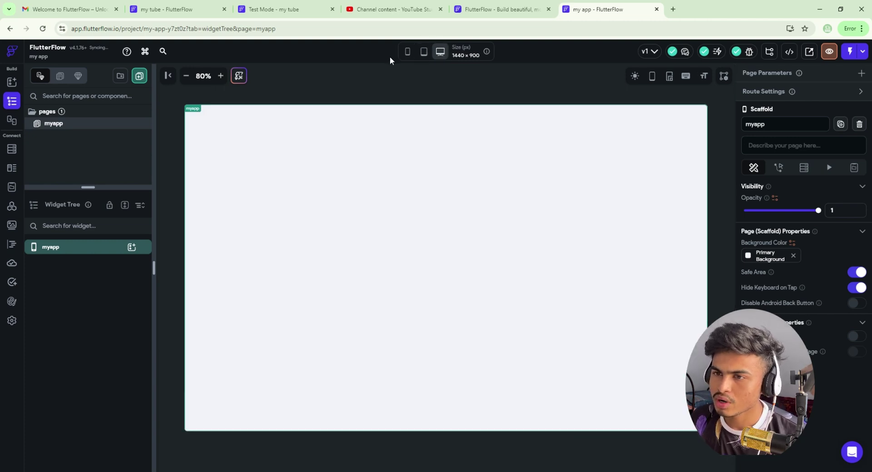
click(410, 52)
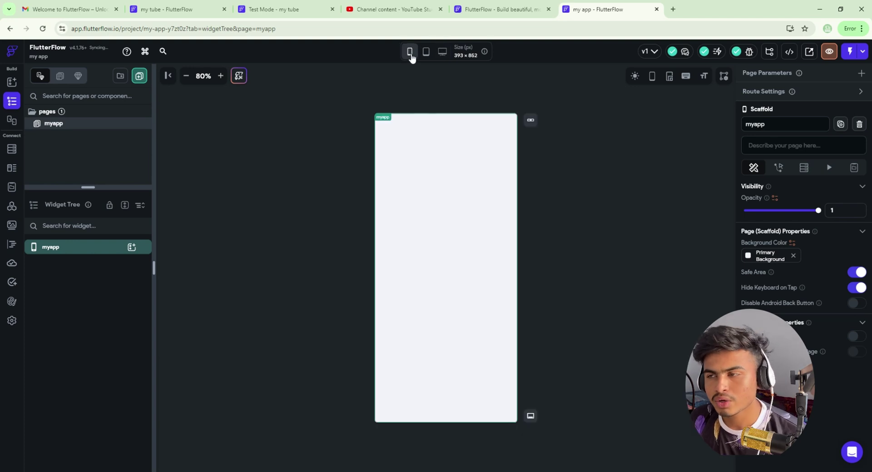
Step: Set the canvas device to iPhone 14 Pro Max and view the page at 80% zoom
click(410, 53)
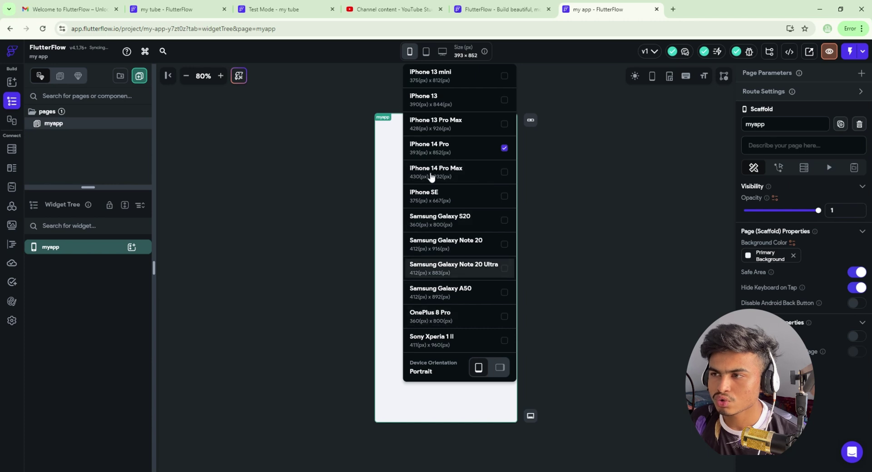
click(475, 171)
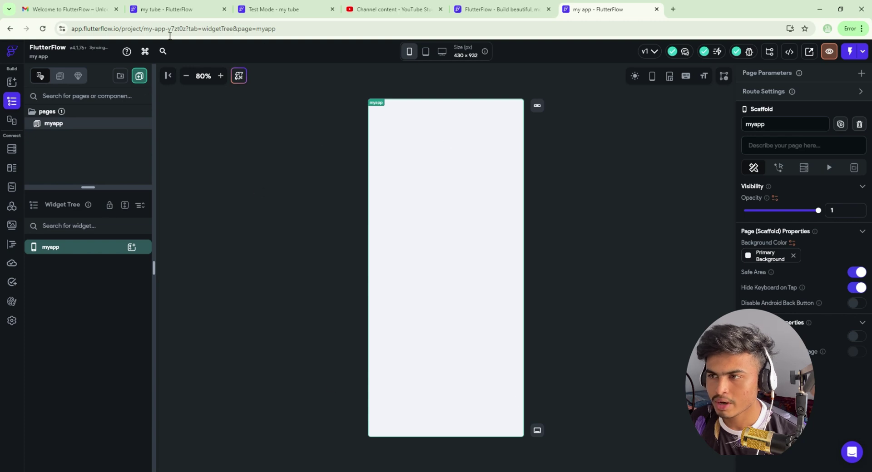
click(217, 78)
click(217, 78)
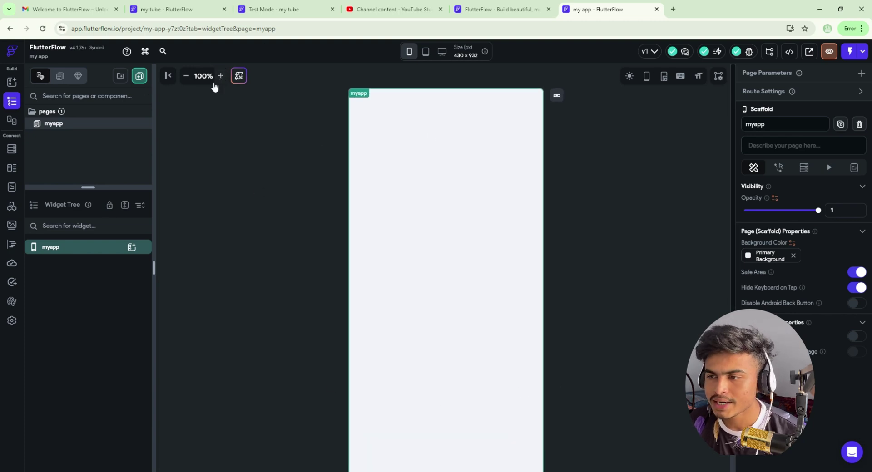
click(187, 77)
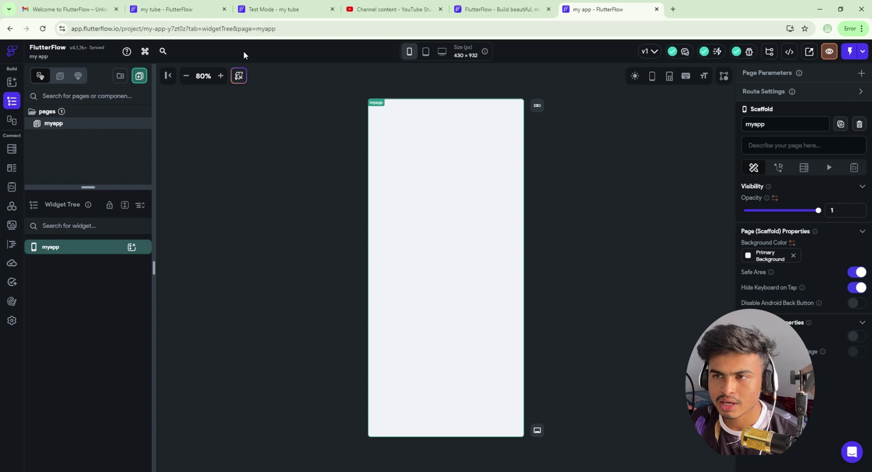
Step: Review the saved versions and the snapshots in the project history and close it
click(654, 53)
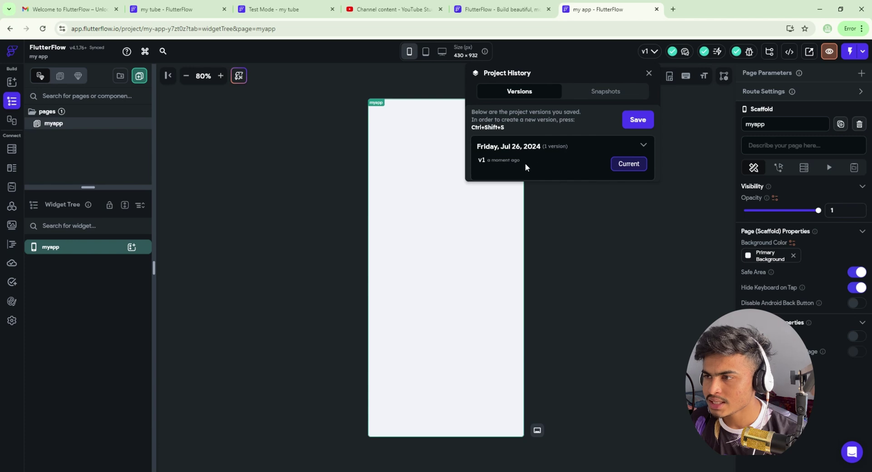
click(644, 146)
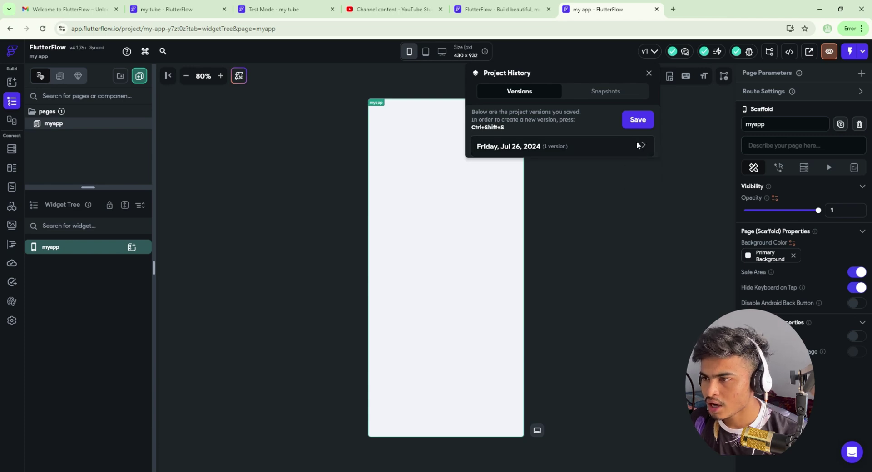
click(616, 93)
click(648, 73)
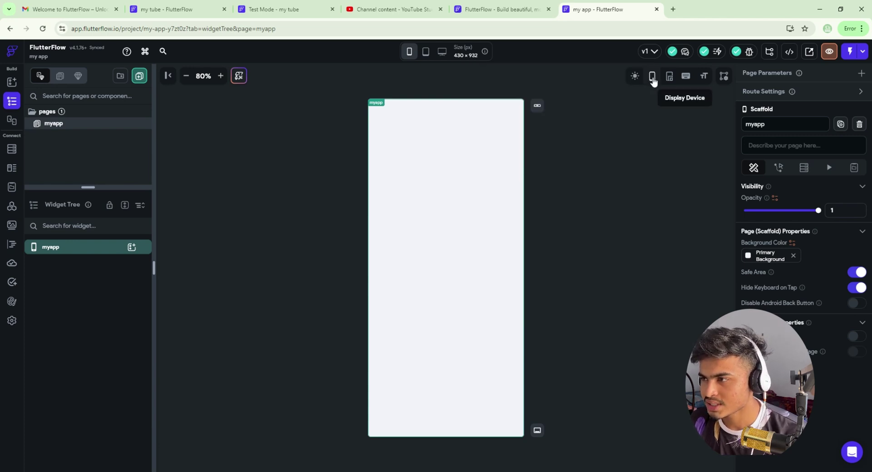
Step: Review the project's comments under the All, Selected, Assigned and Resolved filters
click(684, 51)
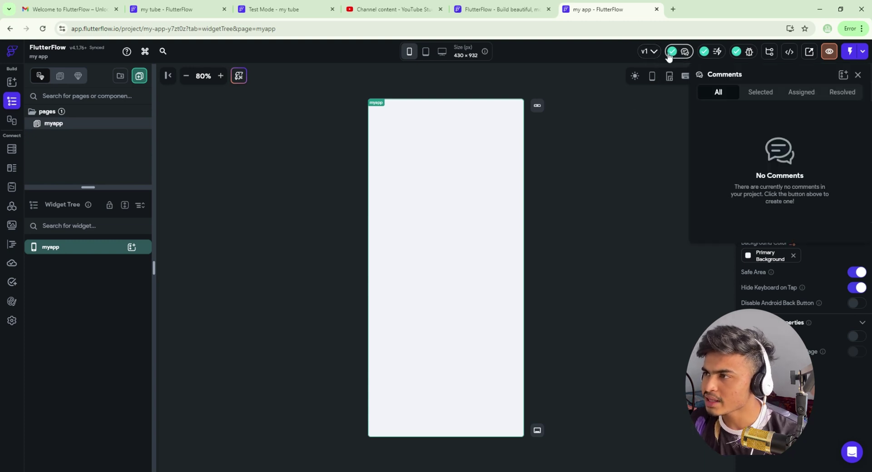
click(755, 93)
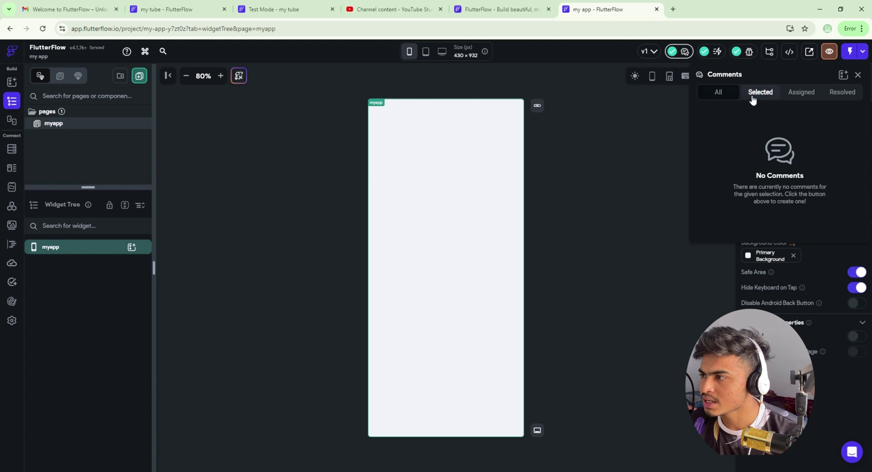
click(796, 92)
click(718, 92)
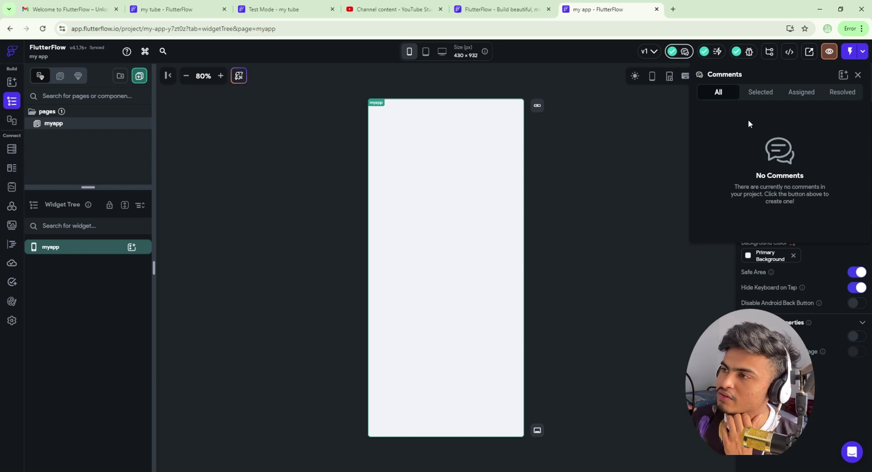
click(766, 94)
click(800, 93)
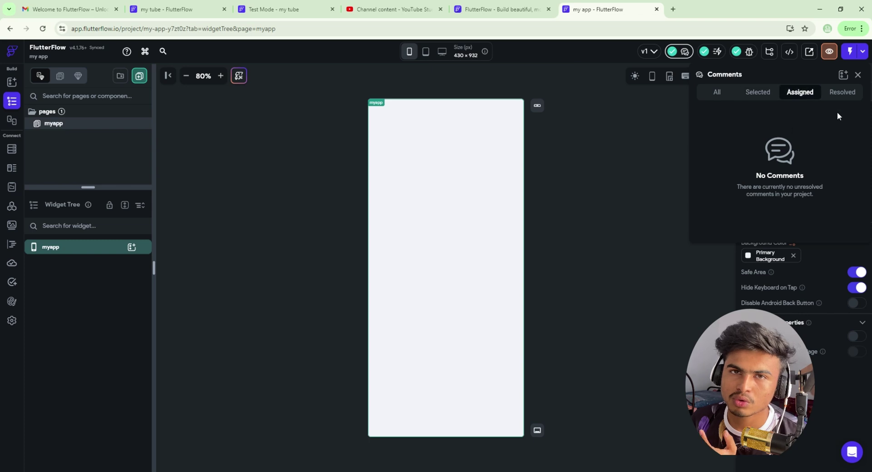
click(842, 93)
click(718, 93)
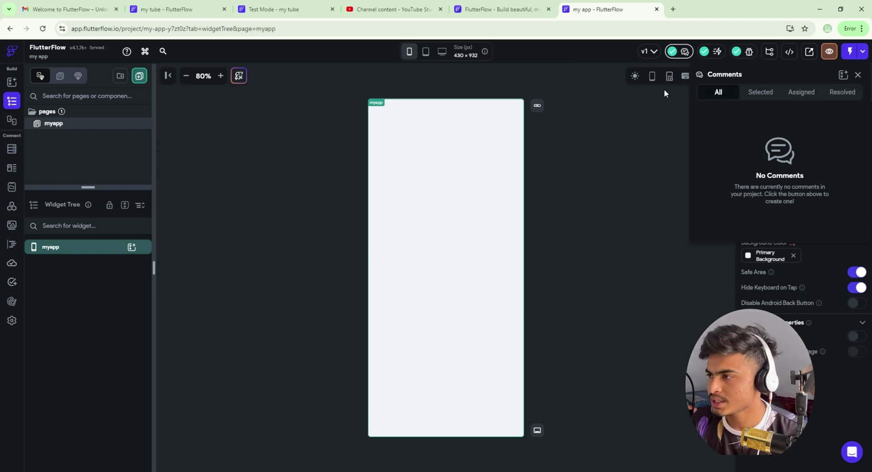
Step: Close the comments and review the project's suggested optimizations and UI enhancements
click(685, 51)
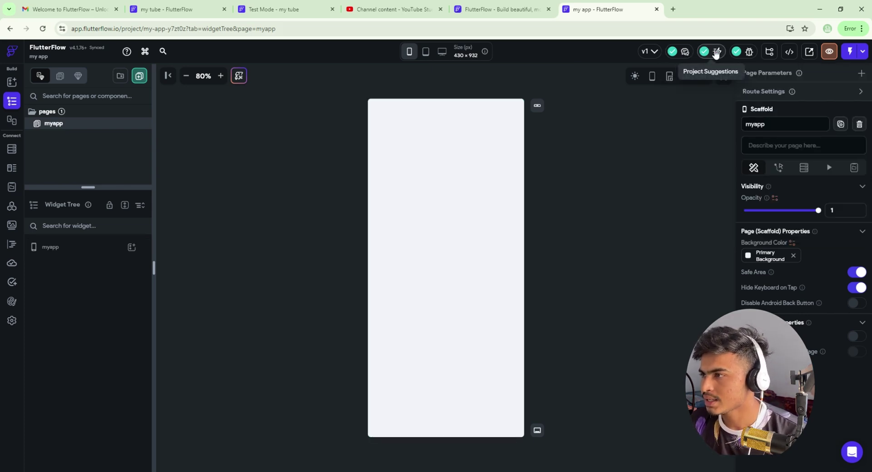
click(717, 51)
click(660, 93)
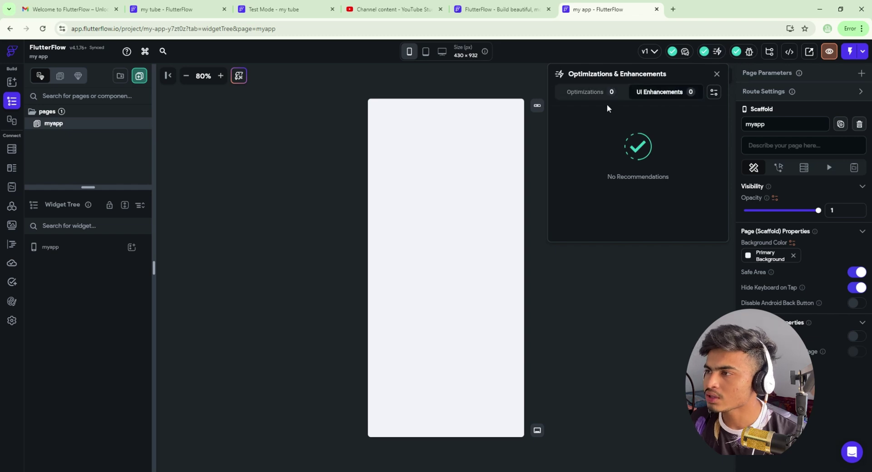
click(608, 102)
click(623, 248)
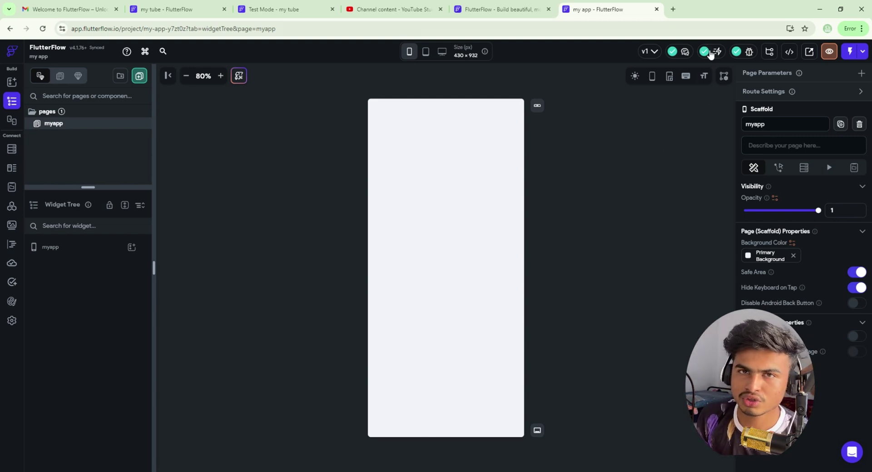
Step: Review the project issues under both Warnings and Errors and close the list
click(741, 54)
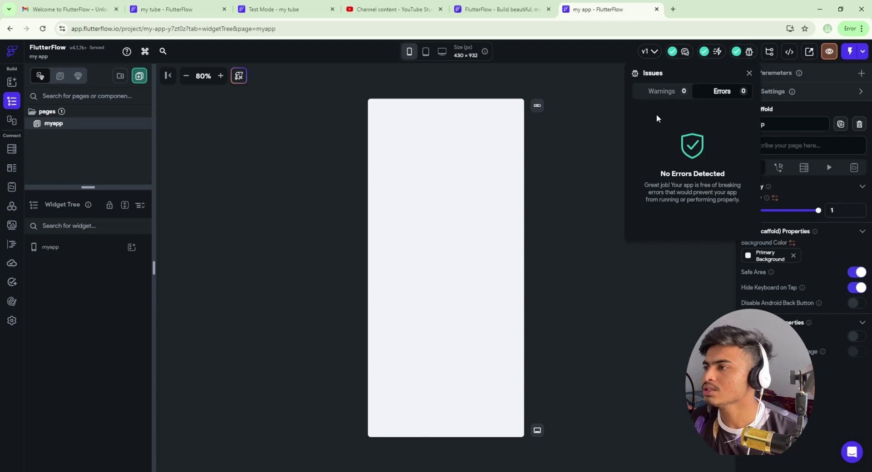
click(686, 96)
click(714, 94)
click(674, 93)
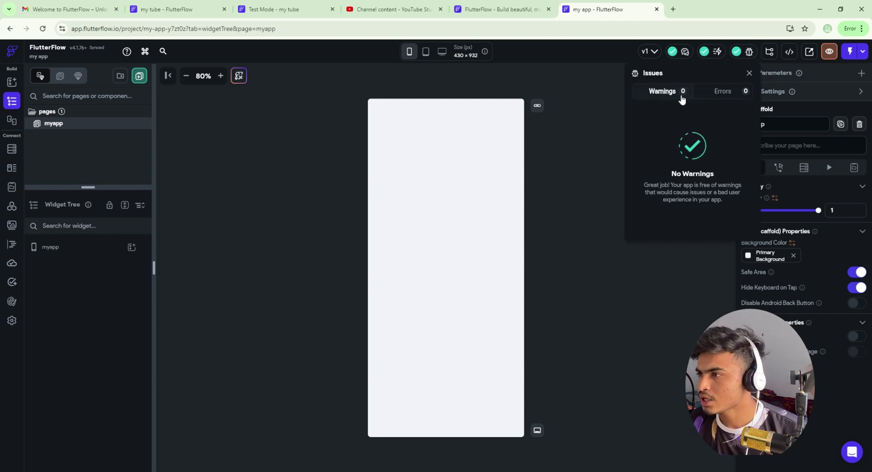
click(718, 91)
click(596, 93)
Step: Add a Column element to the myapp page from the widget tree
click(129, 250)
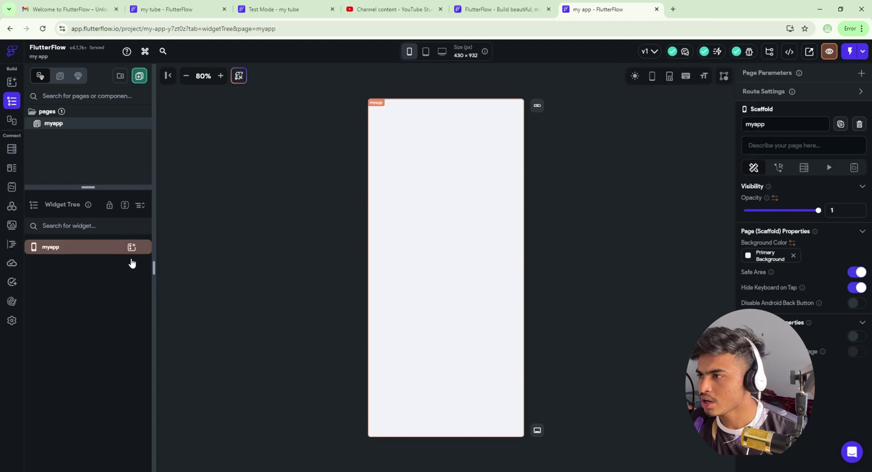
click(131, 249)
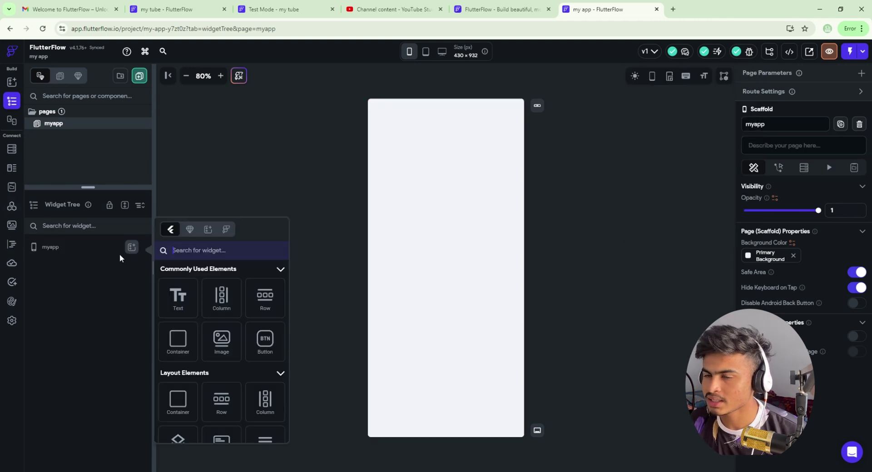
click(122, 257)
click(131, 248)
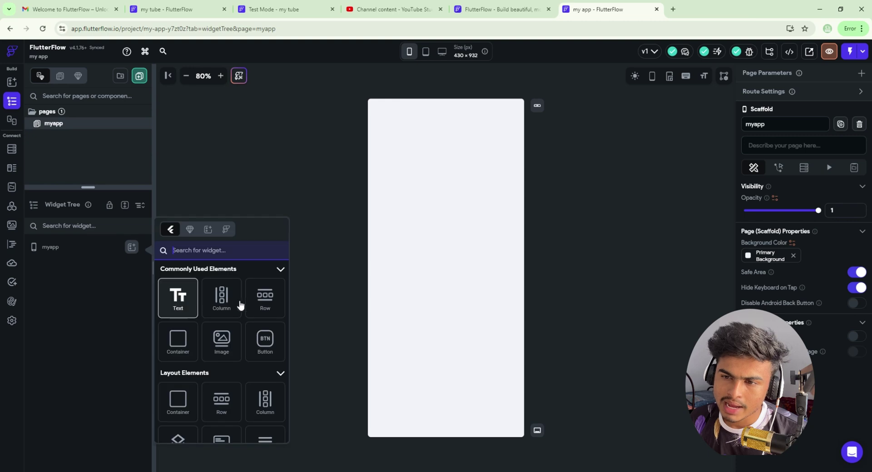
click(232, 301)
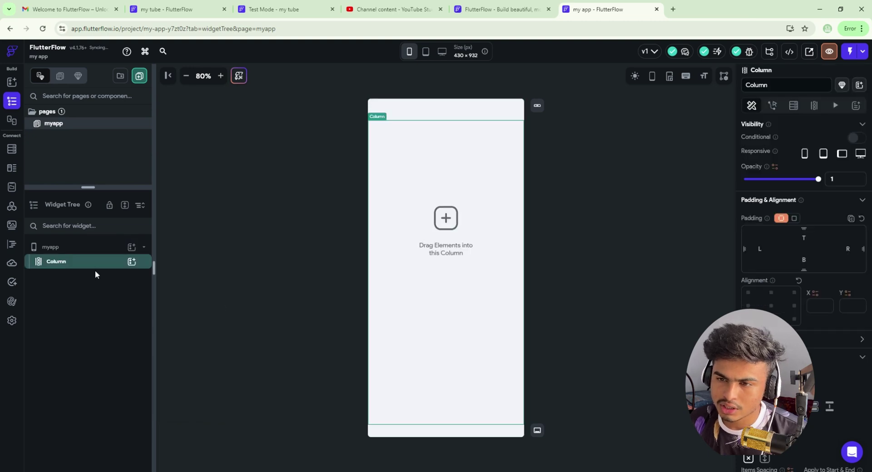
Step: Insert a Container inside the Column on the myapp page
click(131, 262)
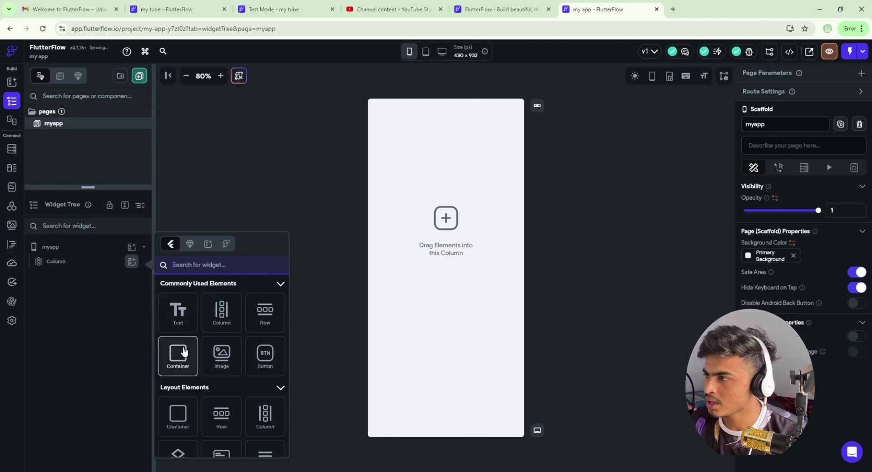
scroll(187, 373, down, 1)
scroll(186, 373, down, 1)
drag(182, 323, 441, 236)
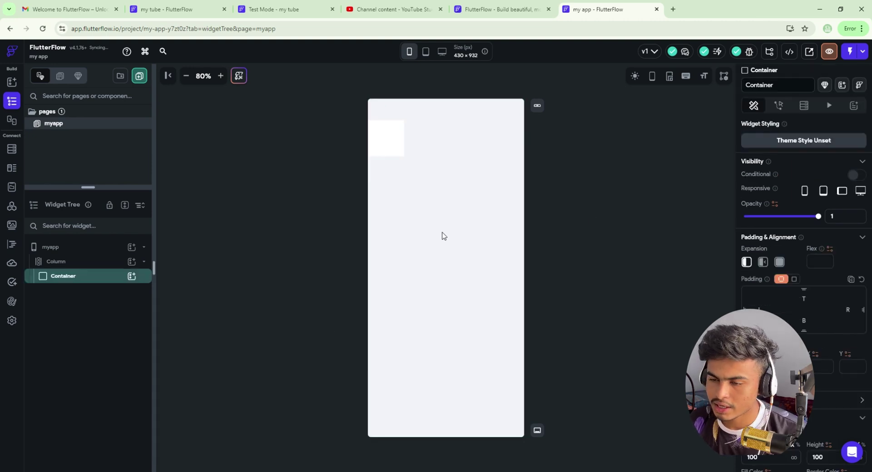
Step: Add an On Tap action to the Container without defining it and check the project's errors
click(778, 106)
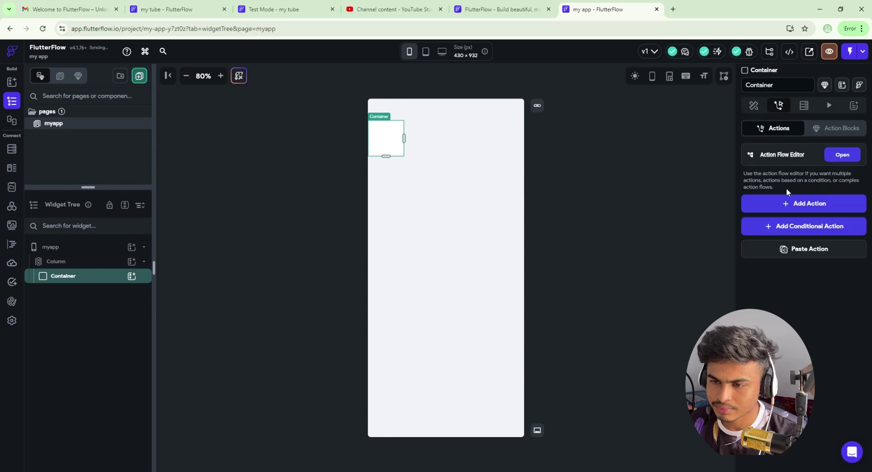
click(796, 205)
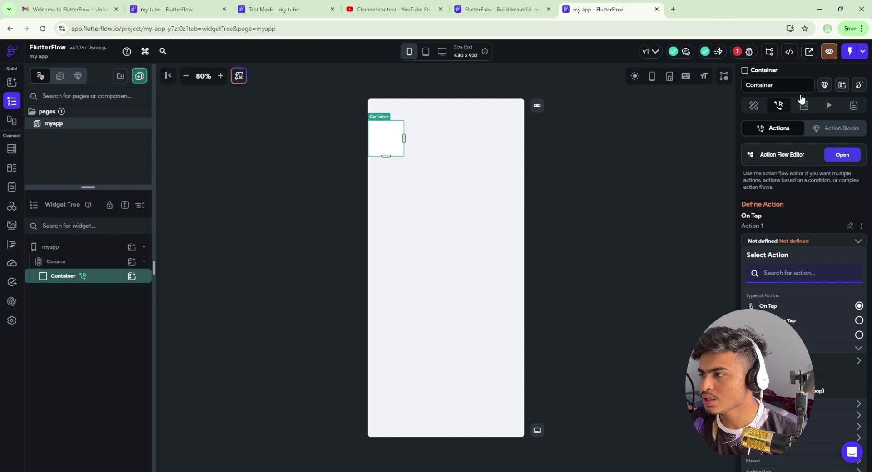
click(749, 52)
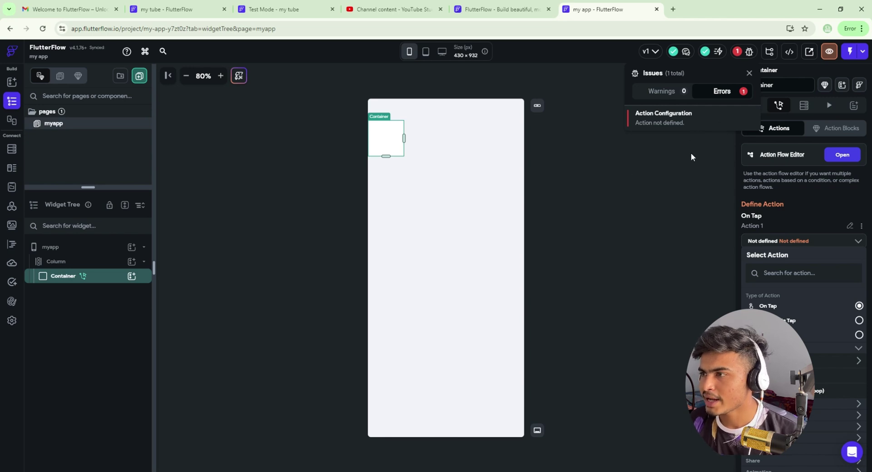
click(602, 188)
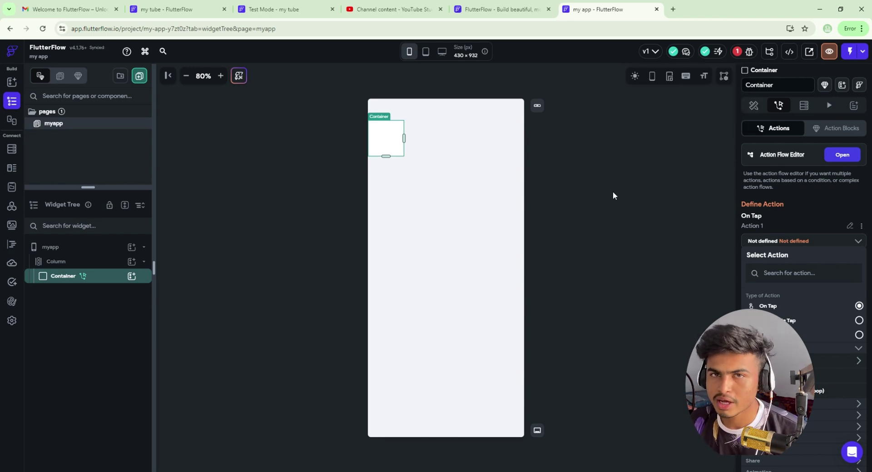
Step: Undo the Container's action and the added Container and Column, and select the myapp page
key(ctrl+z)
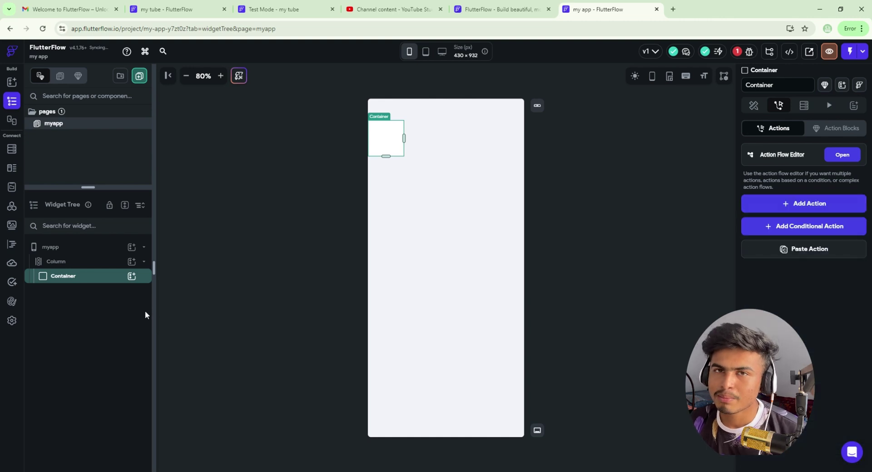
key(ctrl+z)
click(66, 246)
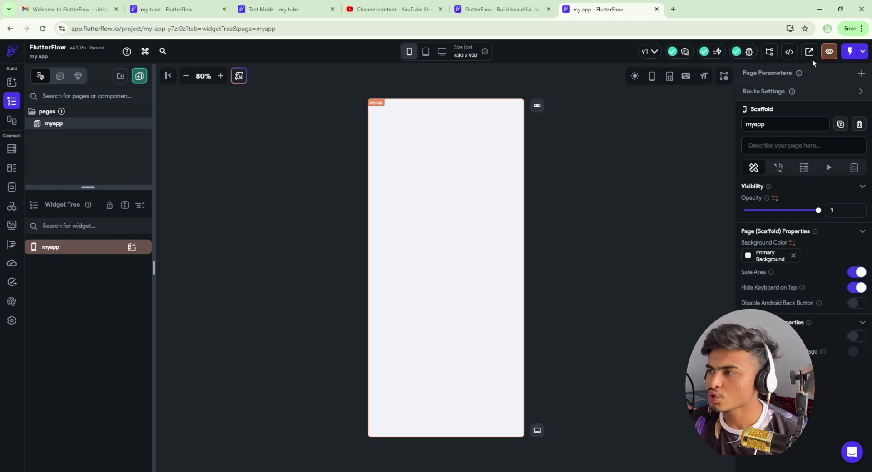
Step: Recheck the project's errors and warnings in the issues list and close it
click(741, 54)
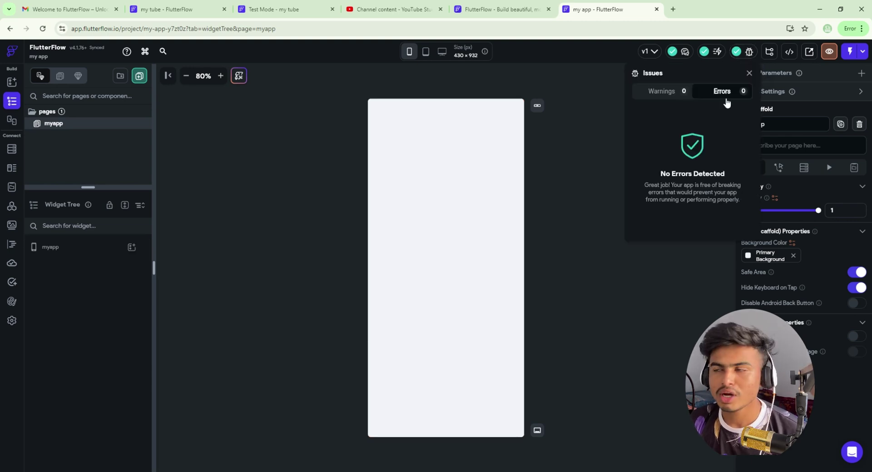
click(663, 92)
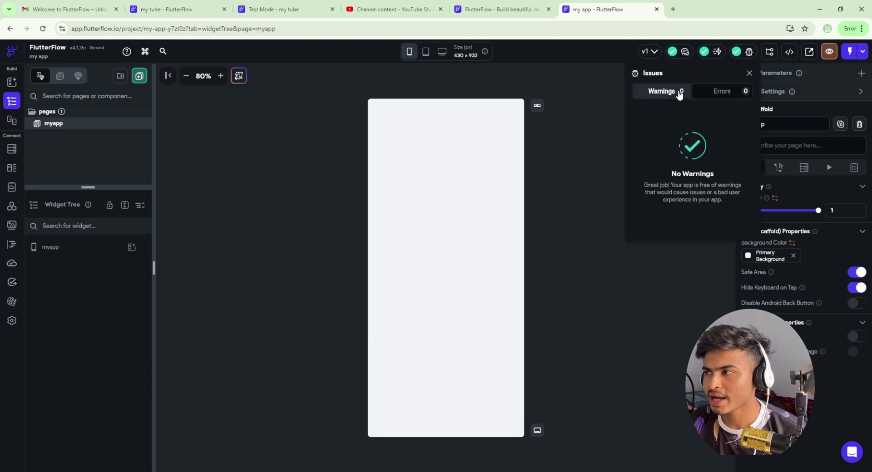
click(749, 73)
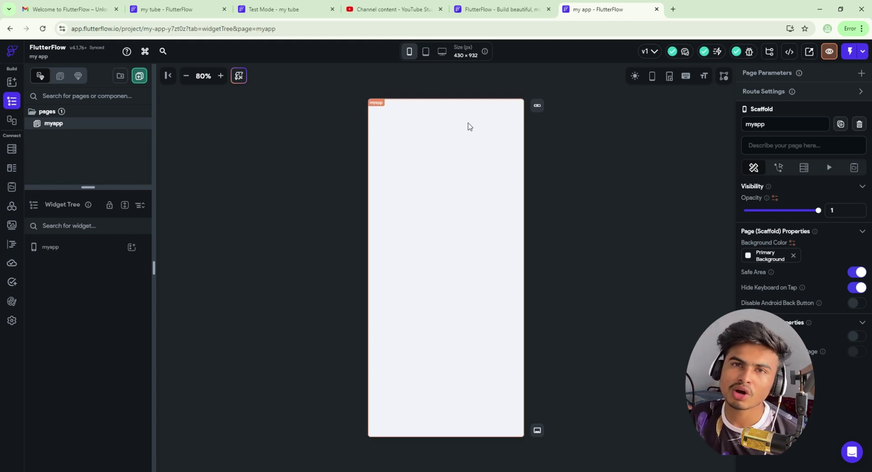
click(750, 53)
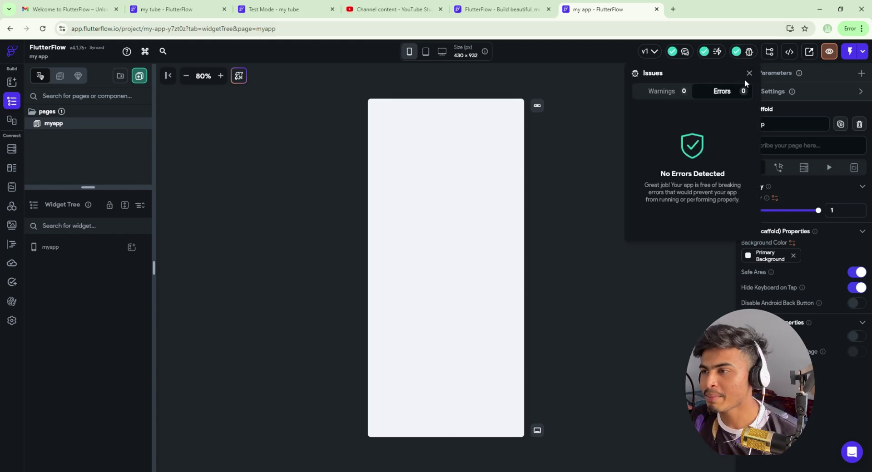
click(681, 91)
click(716, 93)
click(664, 93)
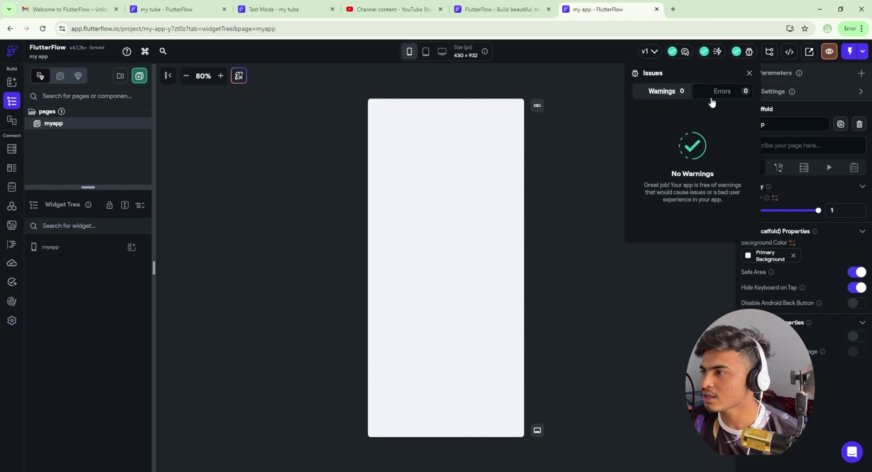
click(547, 132)
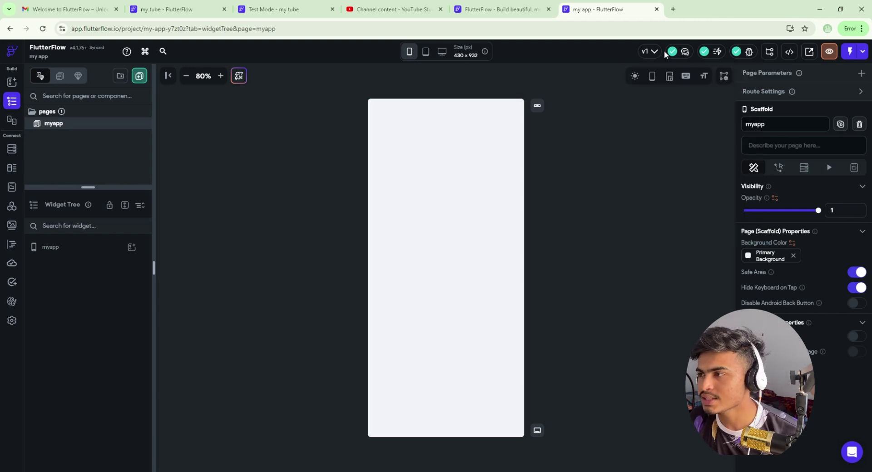
Step: Review the project's branches and its public sharing options, closing both without changes
click(770, 51)
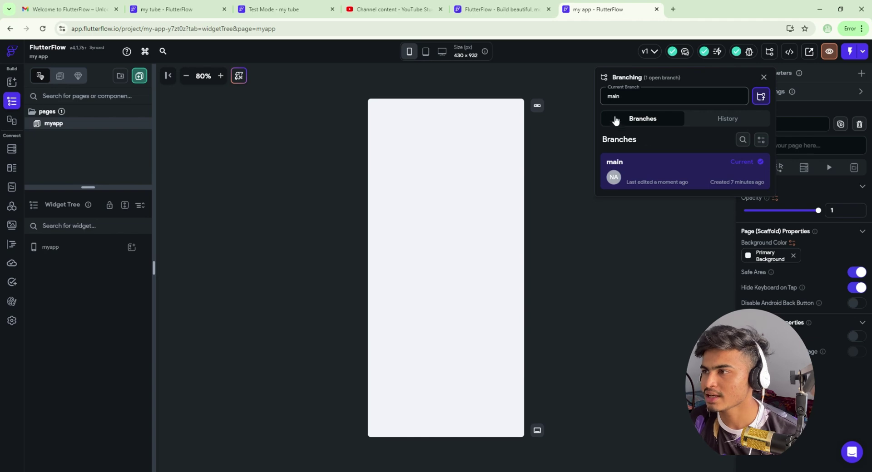
click(682, 225)
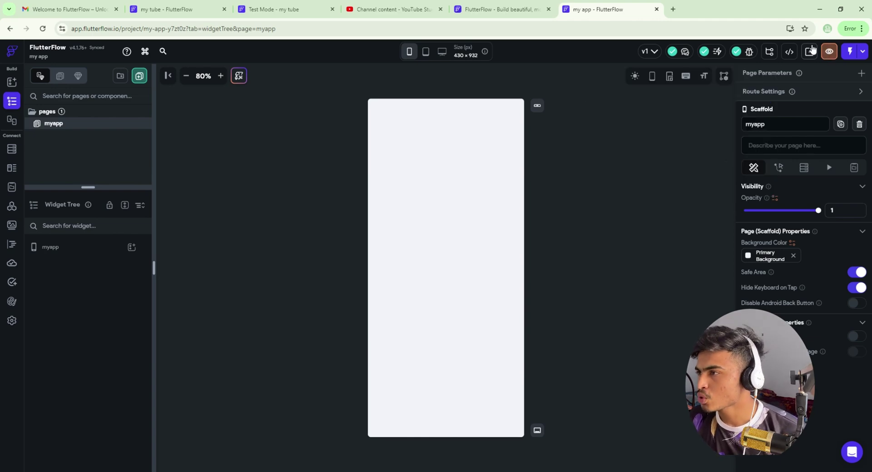
click(808, 51)
click(560, 172)
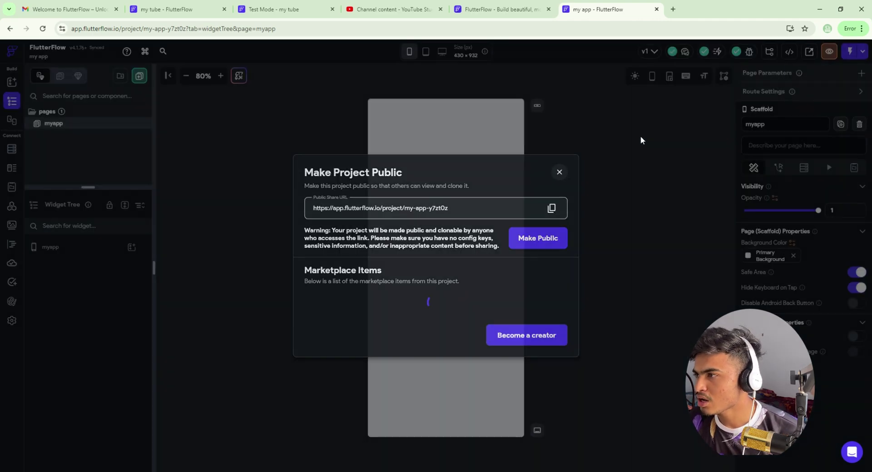
Step: Review the developer options and open the generated code of the myapp page
click(790, 50)
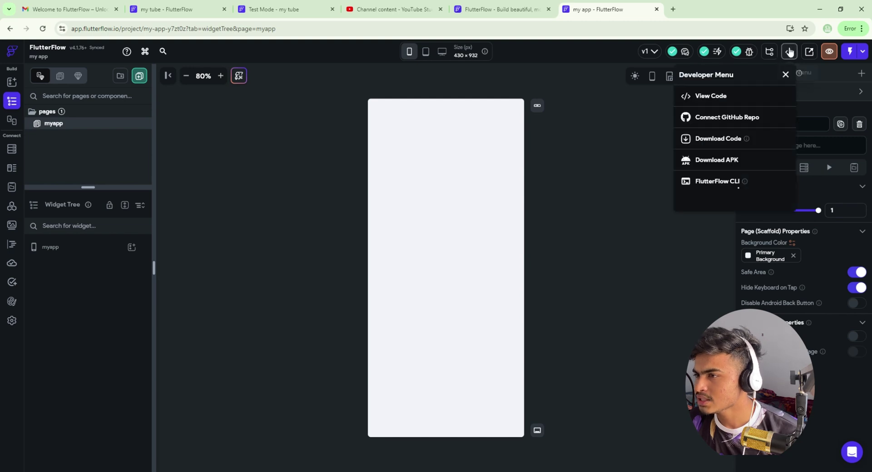
click(787, 51)
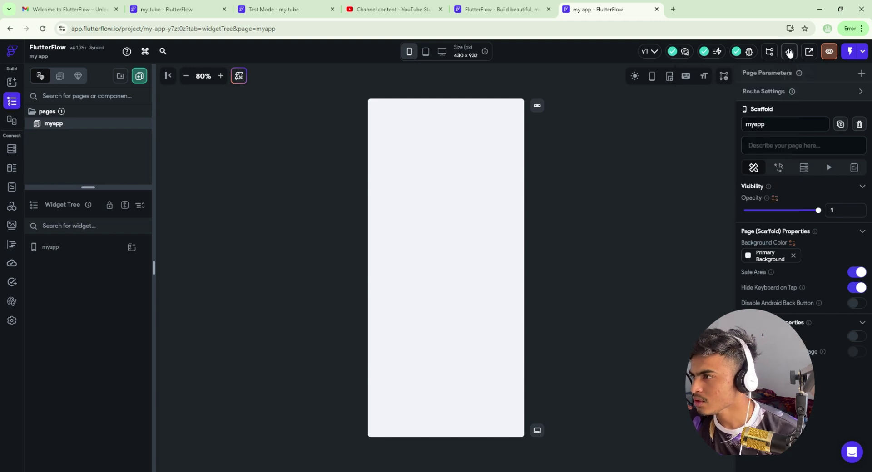
click(789, 52)
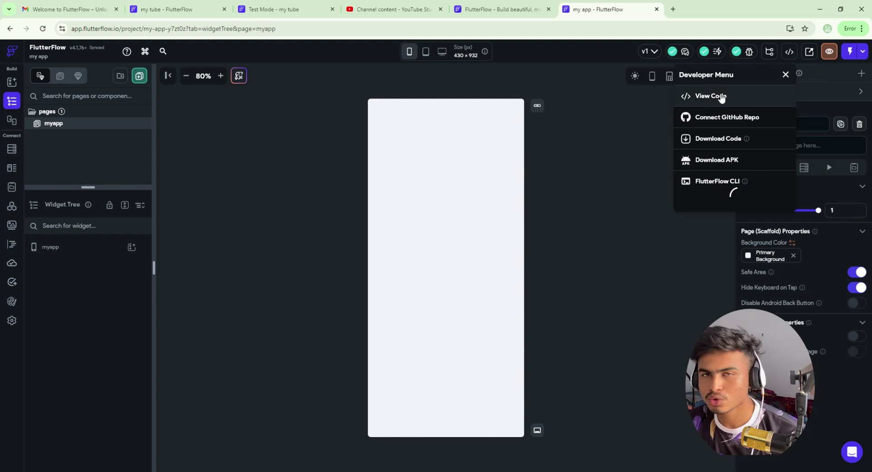
click(704, 97)
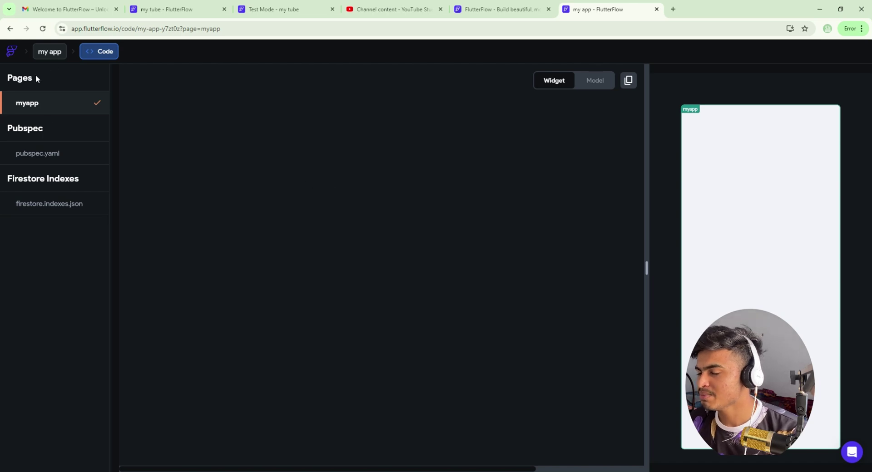
Step: Read through the myapp page's widget code and copy all of it
scroll(190, 168, down, 1)
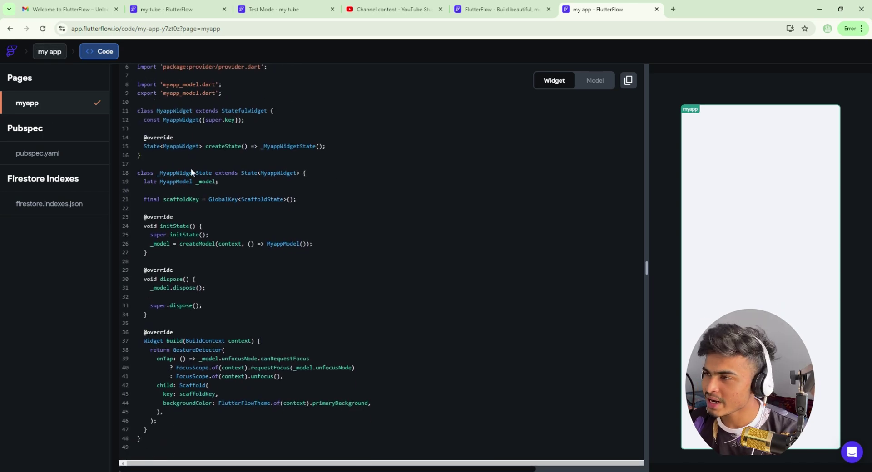
scroll(201, 154, up, 1)
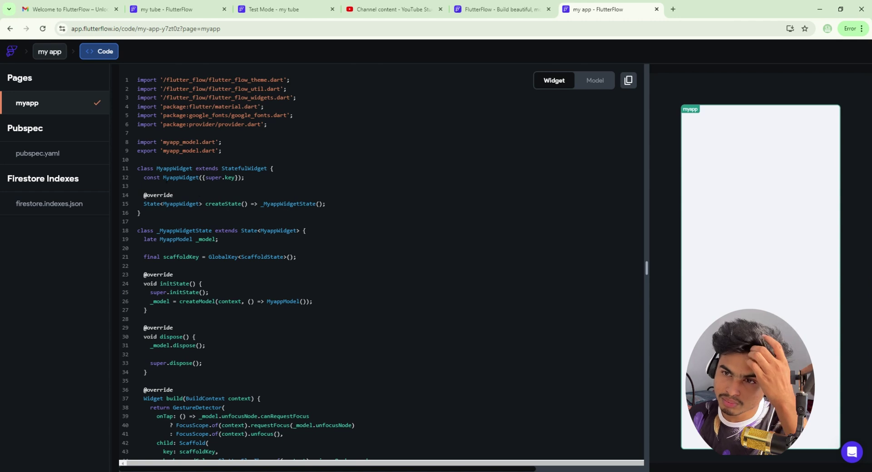
scroll(189, 197, down, 1)
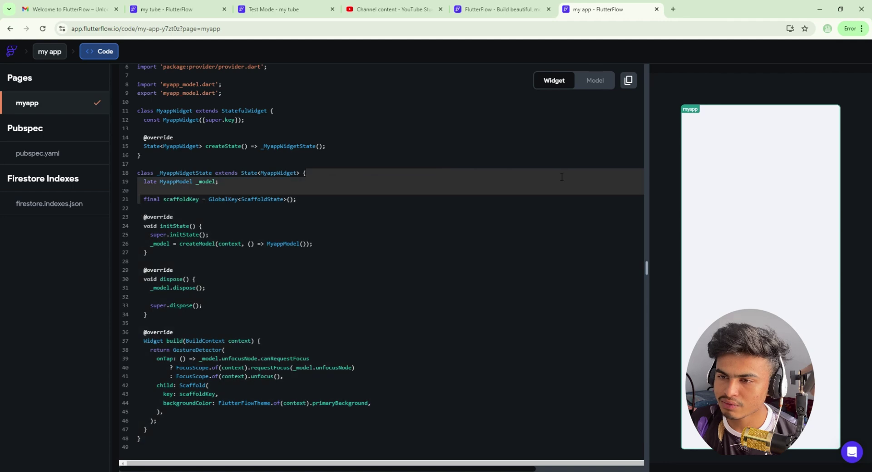
click(633, 97)
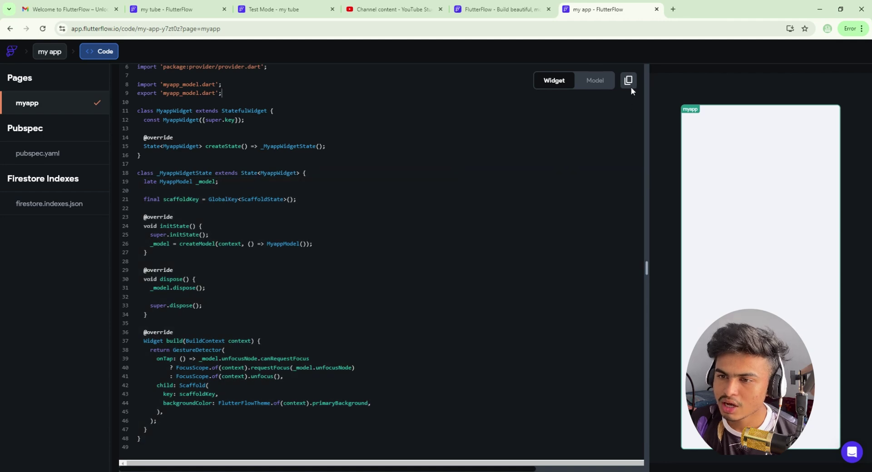
click(629, 85)
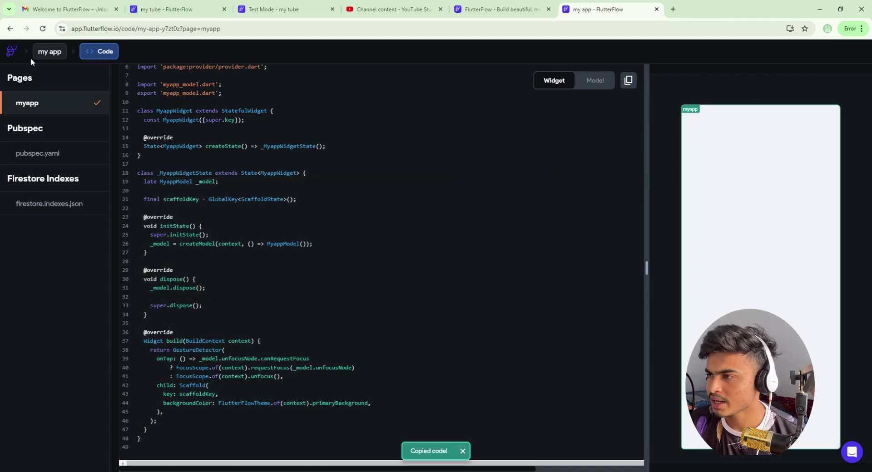
Step: Return from the generated code to the my app project editor and reopen the developer options
click(48, 52)
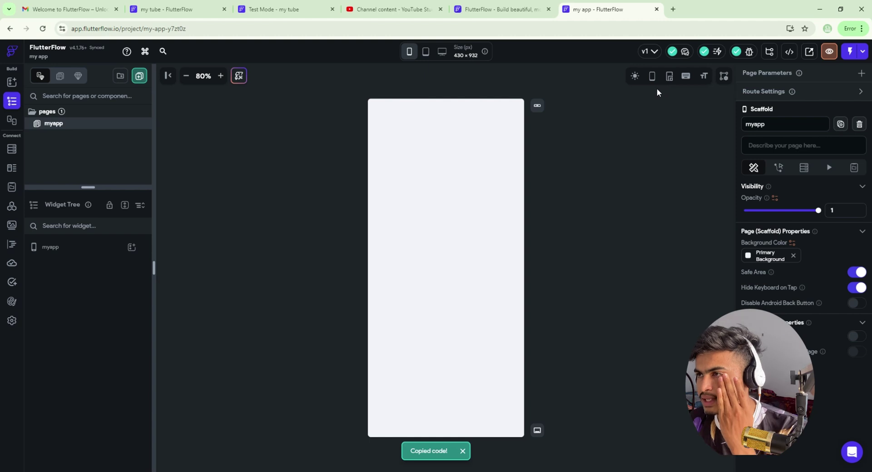
click(789, 51)
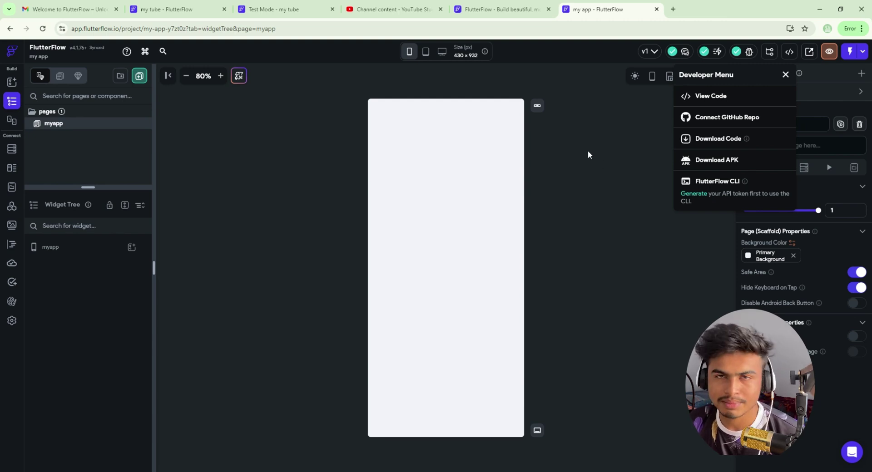
Step: Look over the project's automated tests, theme settings and app settings sections
click(12, 284)
click(12, 283)
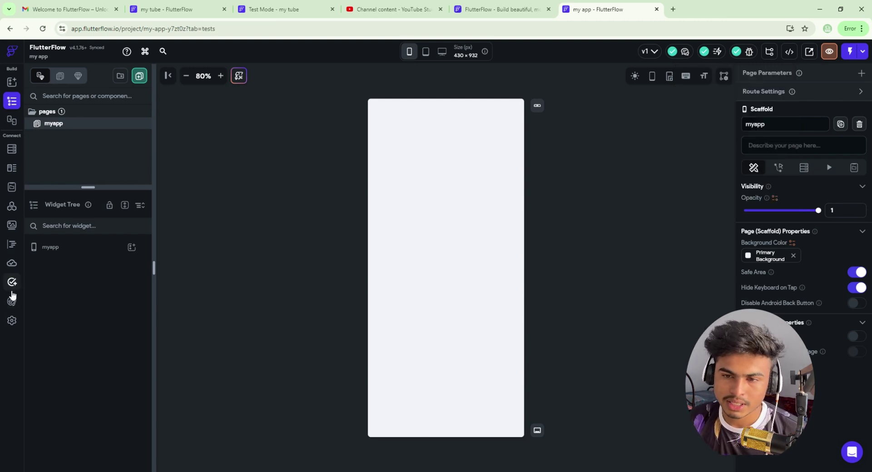
click(11, 301)
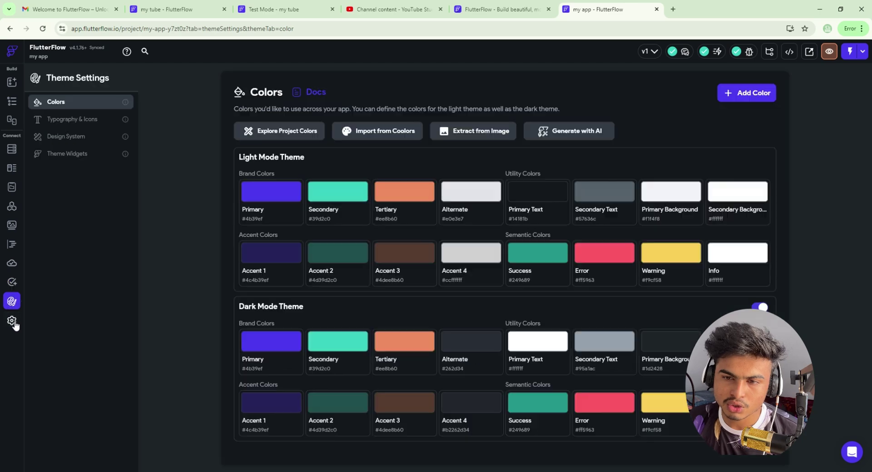
click(12, 321)
Step: Look over the custom code and cloud functions sections, ending at the automated tests
click(12, 248)
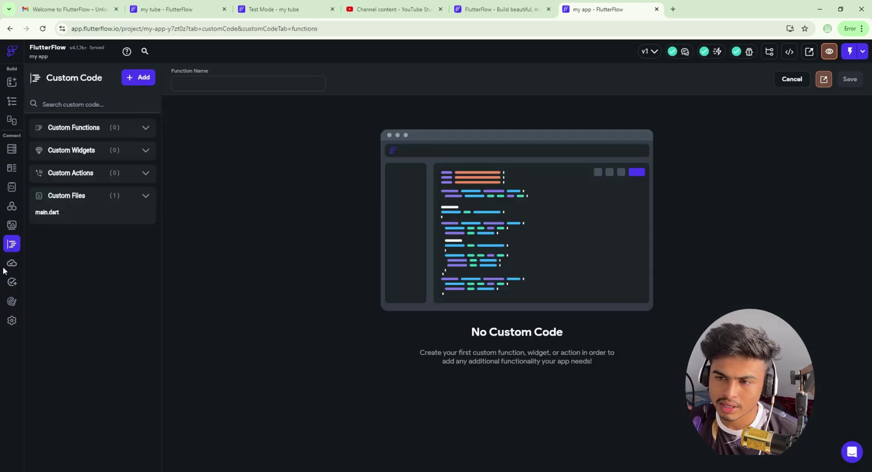
click(12, 263)
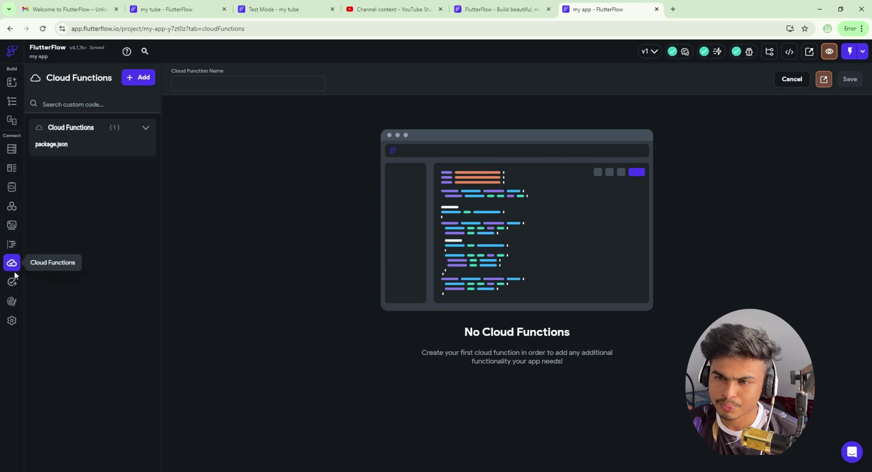
click(12, 282)
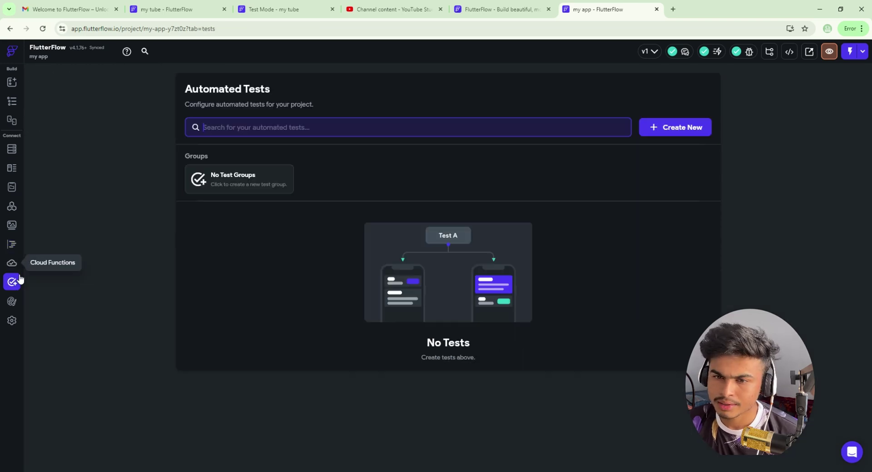
Step: Review the project's data sections: app state, the Firestore database and data types, ending back at app state
click(12, 244)
click(12, 188)
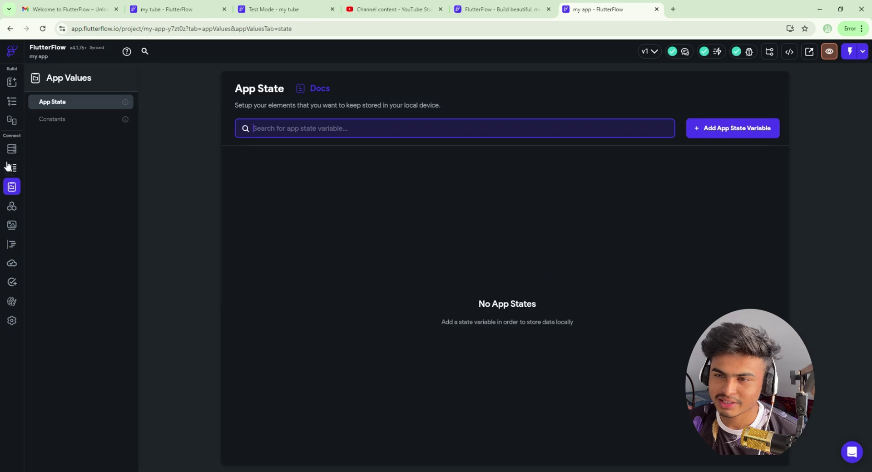
click(11, 149)
click(12, 172)
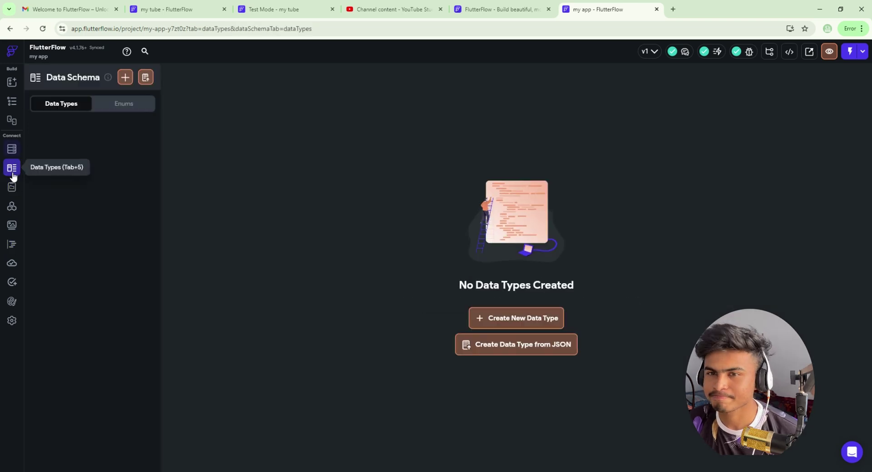
click(12, 187)
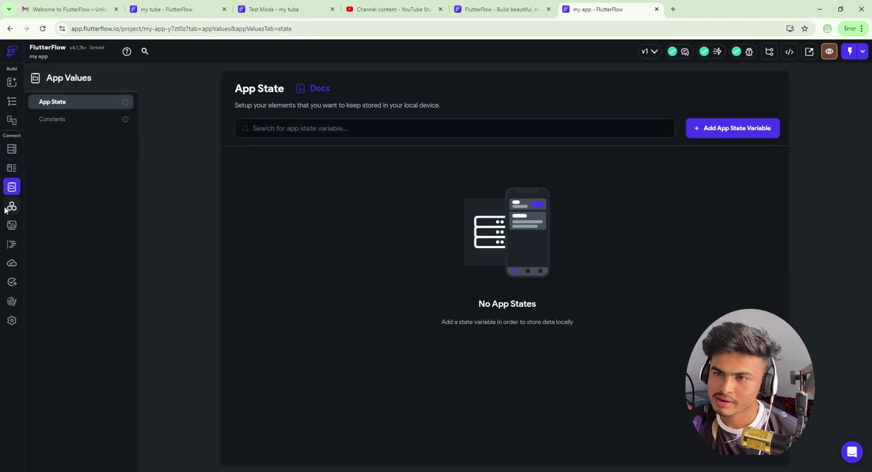
Step: Go through the API calls, media assets, custom code, cloud functions and tests sections in order
click(11, 208)
click(11, 227)
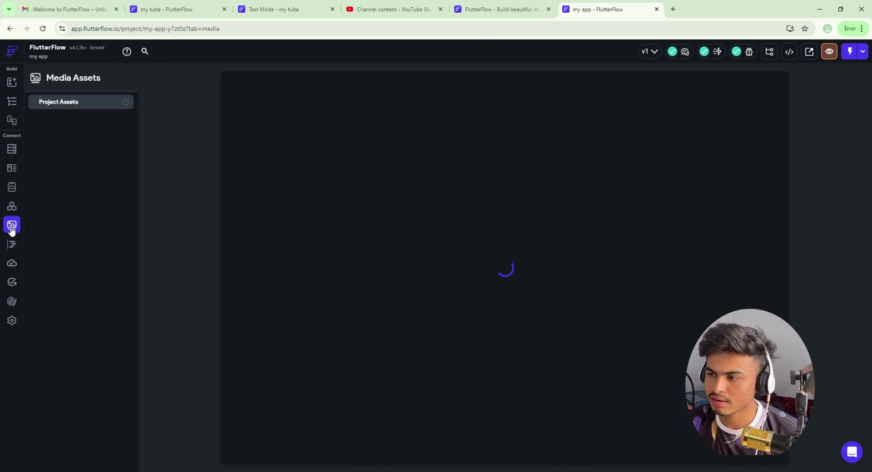
click(12, 245)
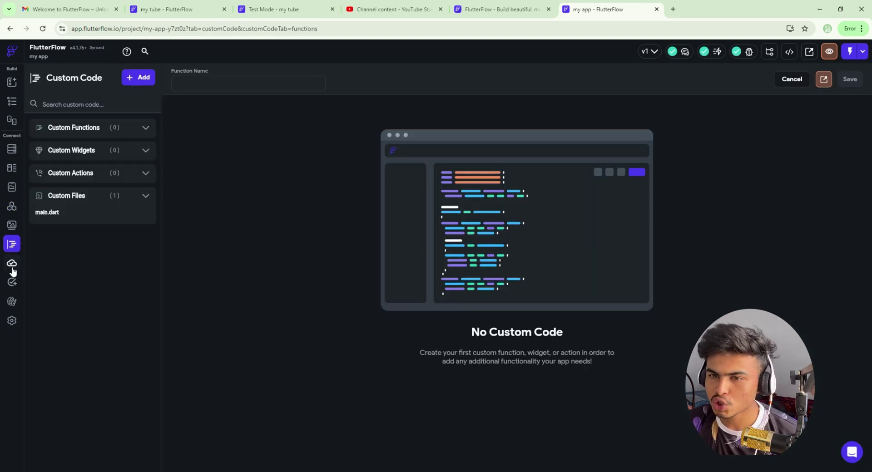
click(12, 264)
click(12, 283)
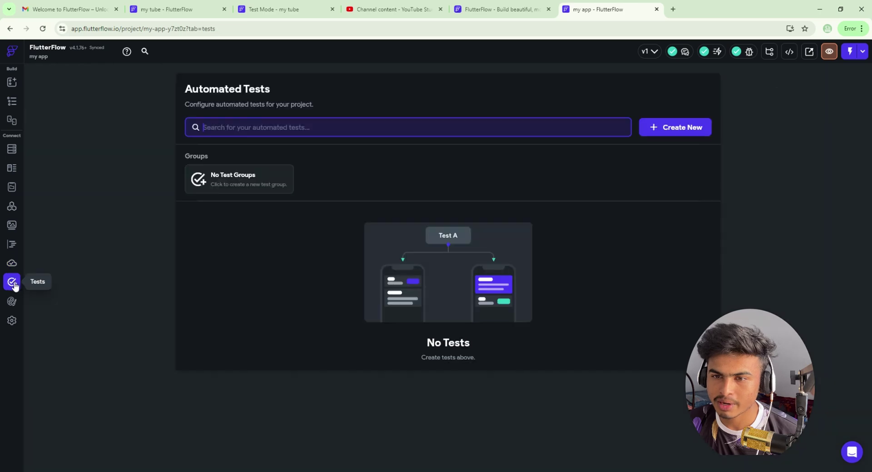
Step: Review the theme colors and examine the app settings categories down to Integrations
click(12, 301)
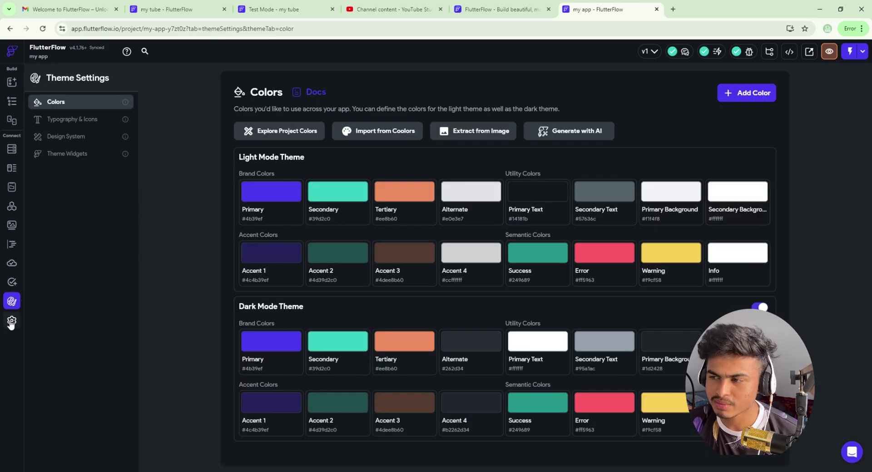
click(10, 325)
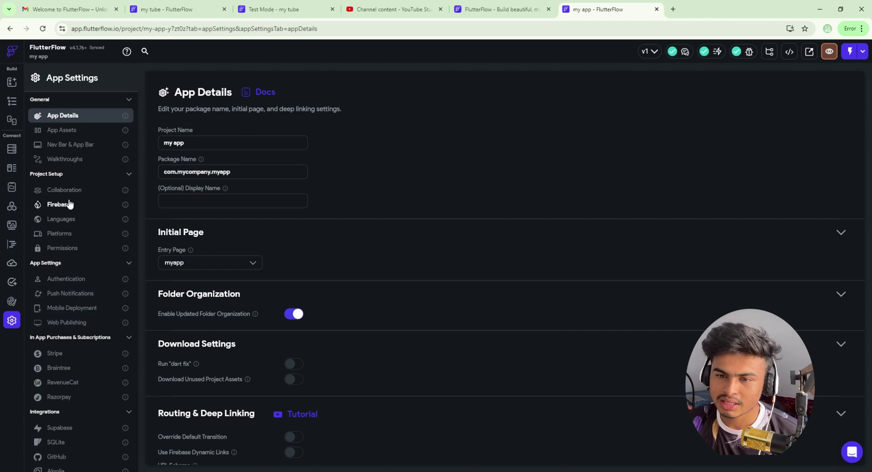
scroll(68, 342, down, 3)
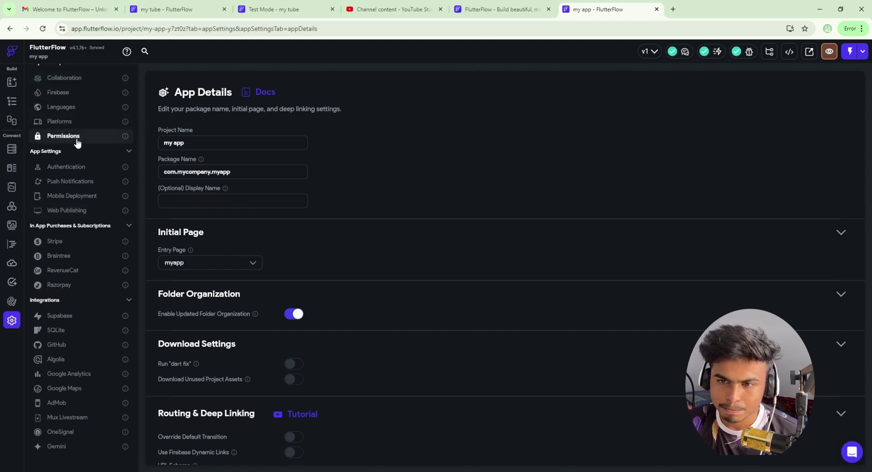
Step: Check the Firestore collections section and return to the myapp page in the editor
click(13, 148)
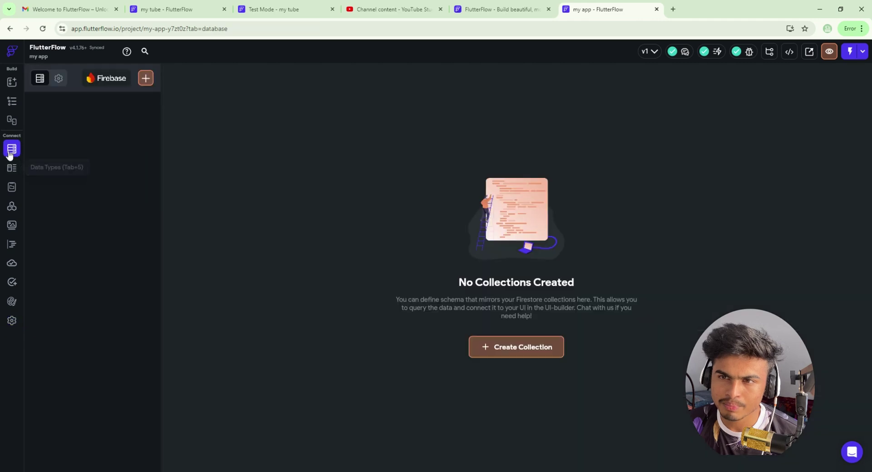
click(12, 102)
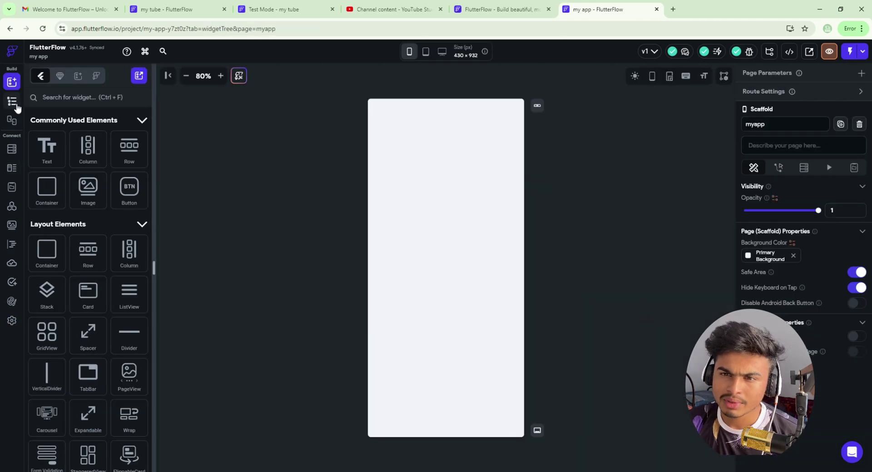